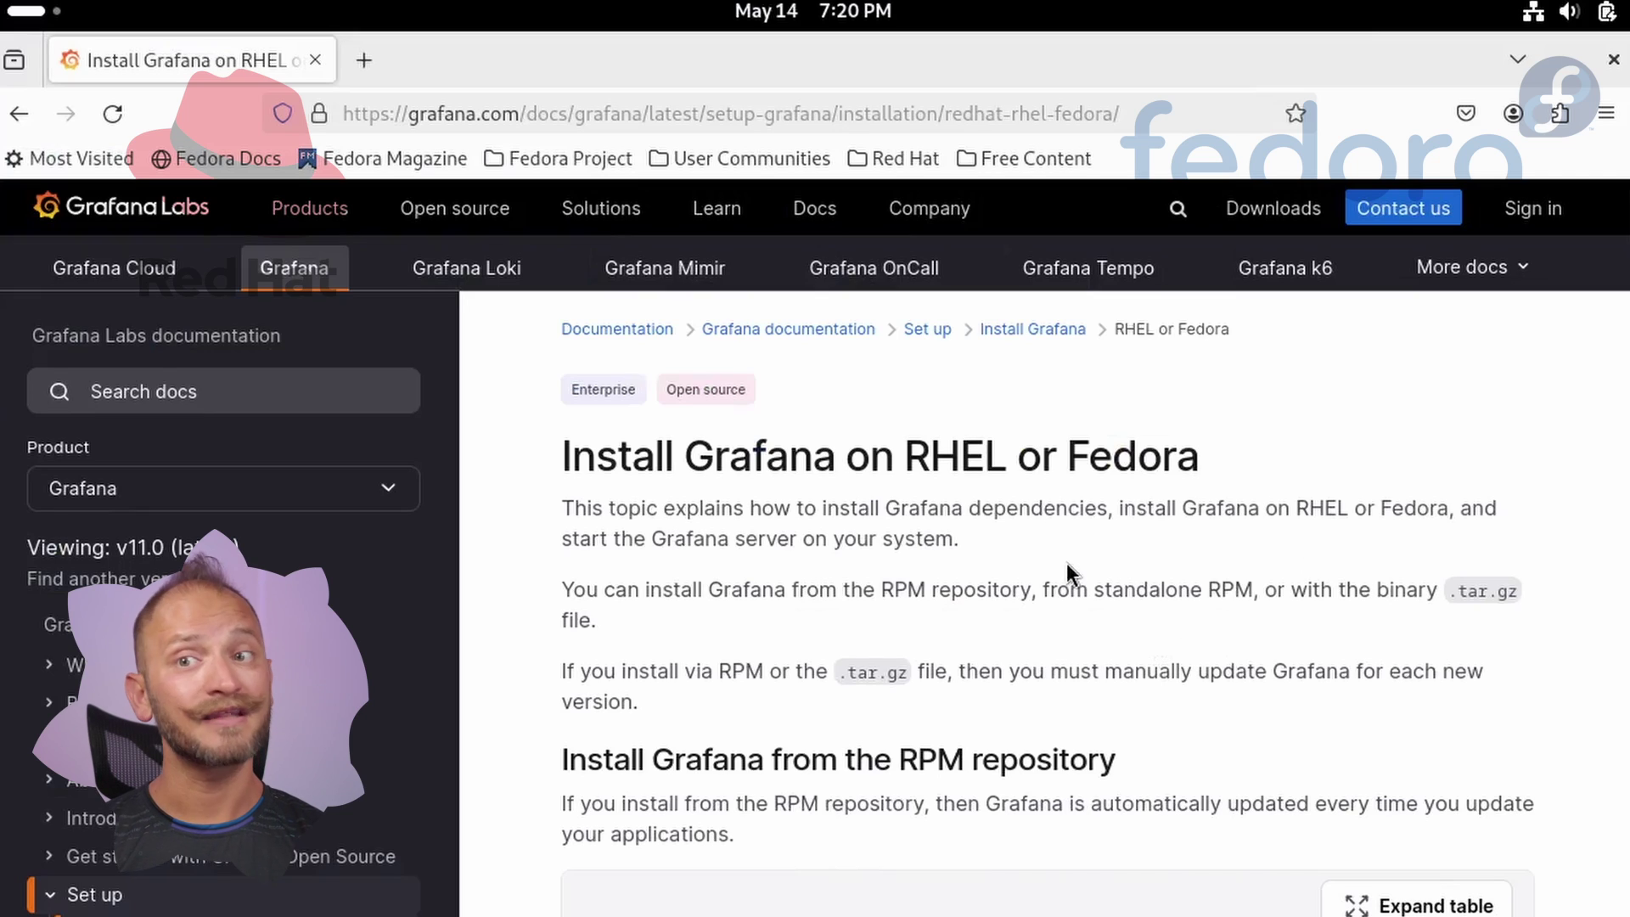
Run the docs' step 1 wget and rpm --import commands to import Grafana's gpg.key in a new terminal.
scroll(1067, 563, "down", 5)
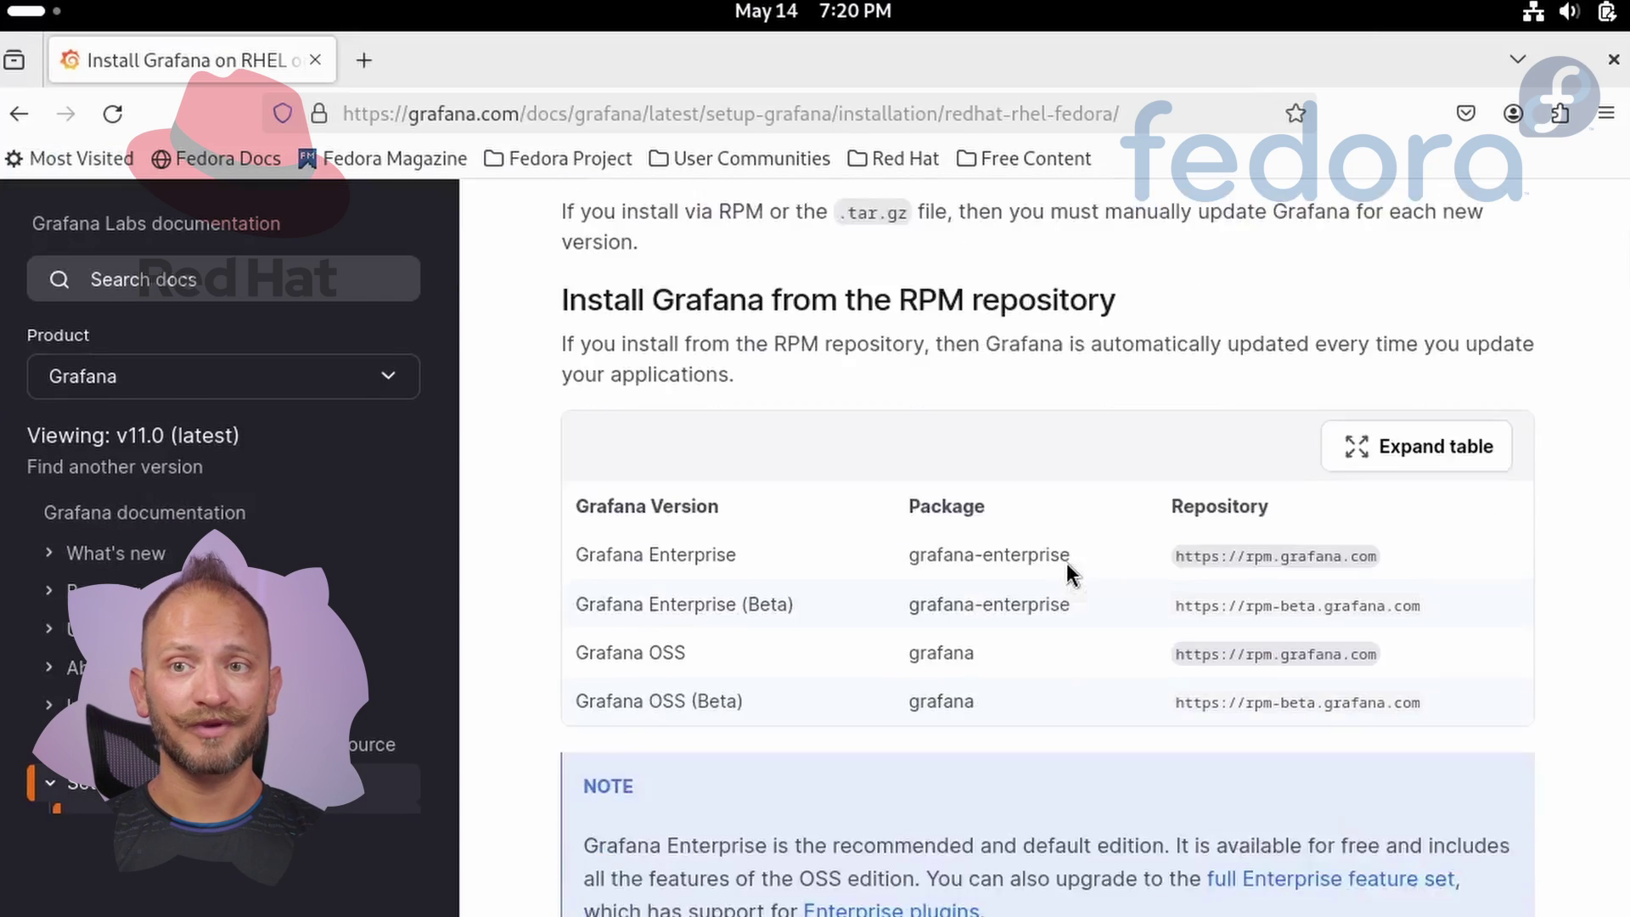
scroll(1066, 563, "down", 10)
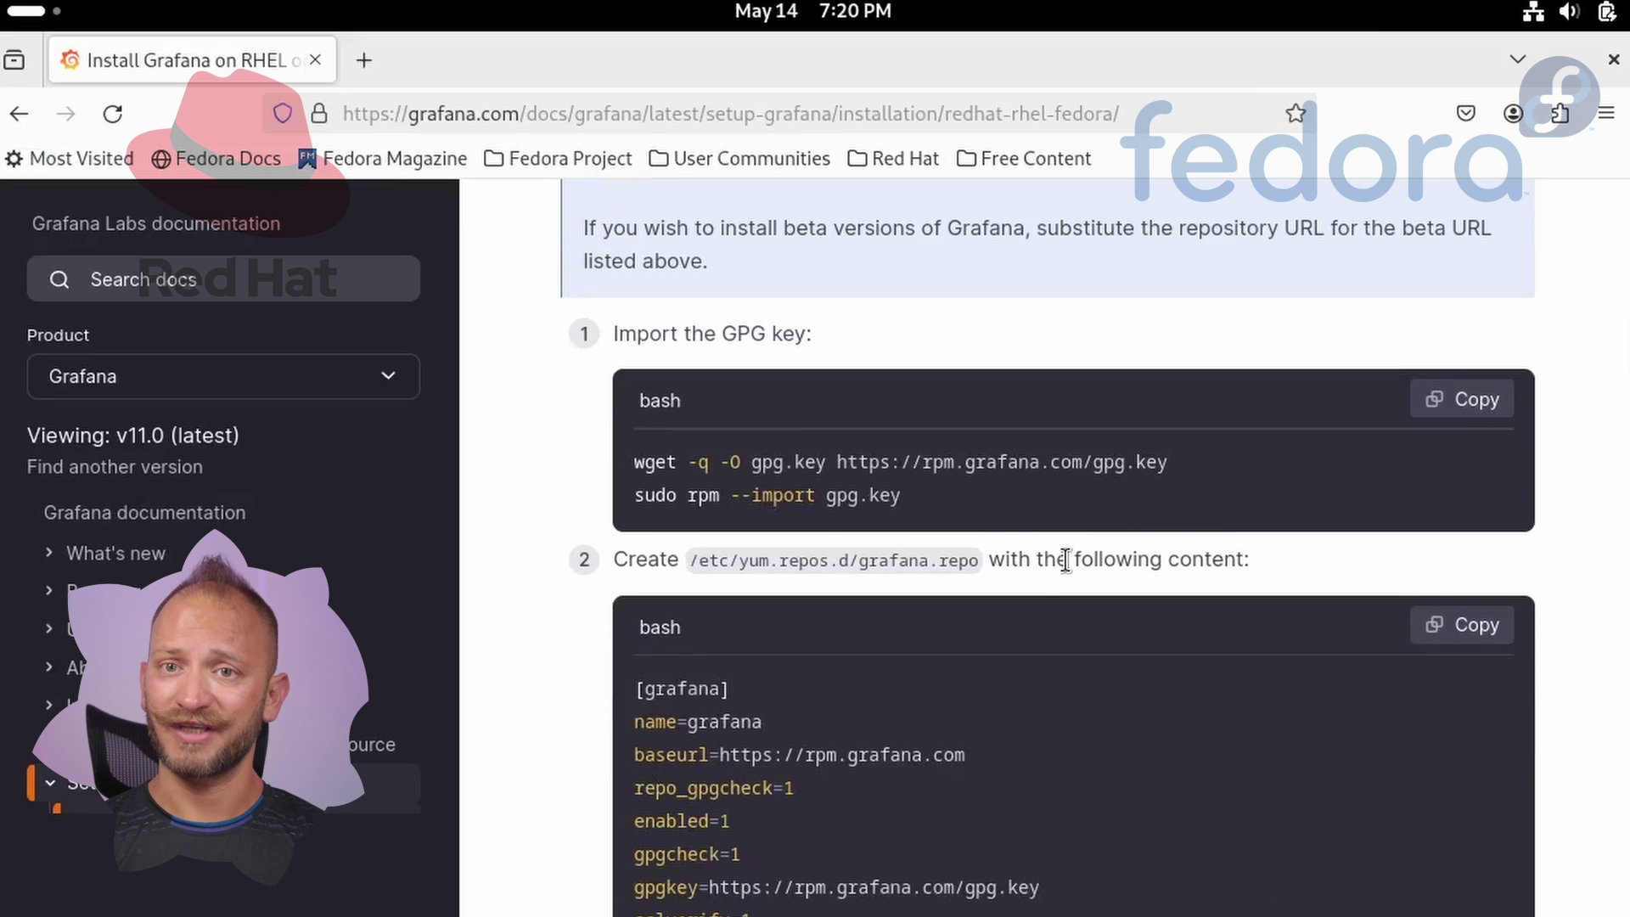
scroll(1066, 560, "down", 2)
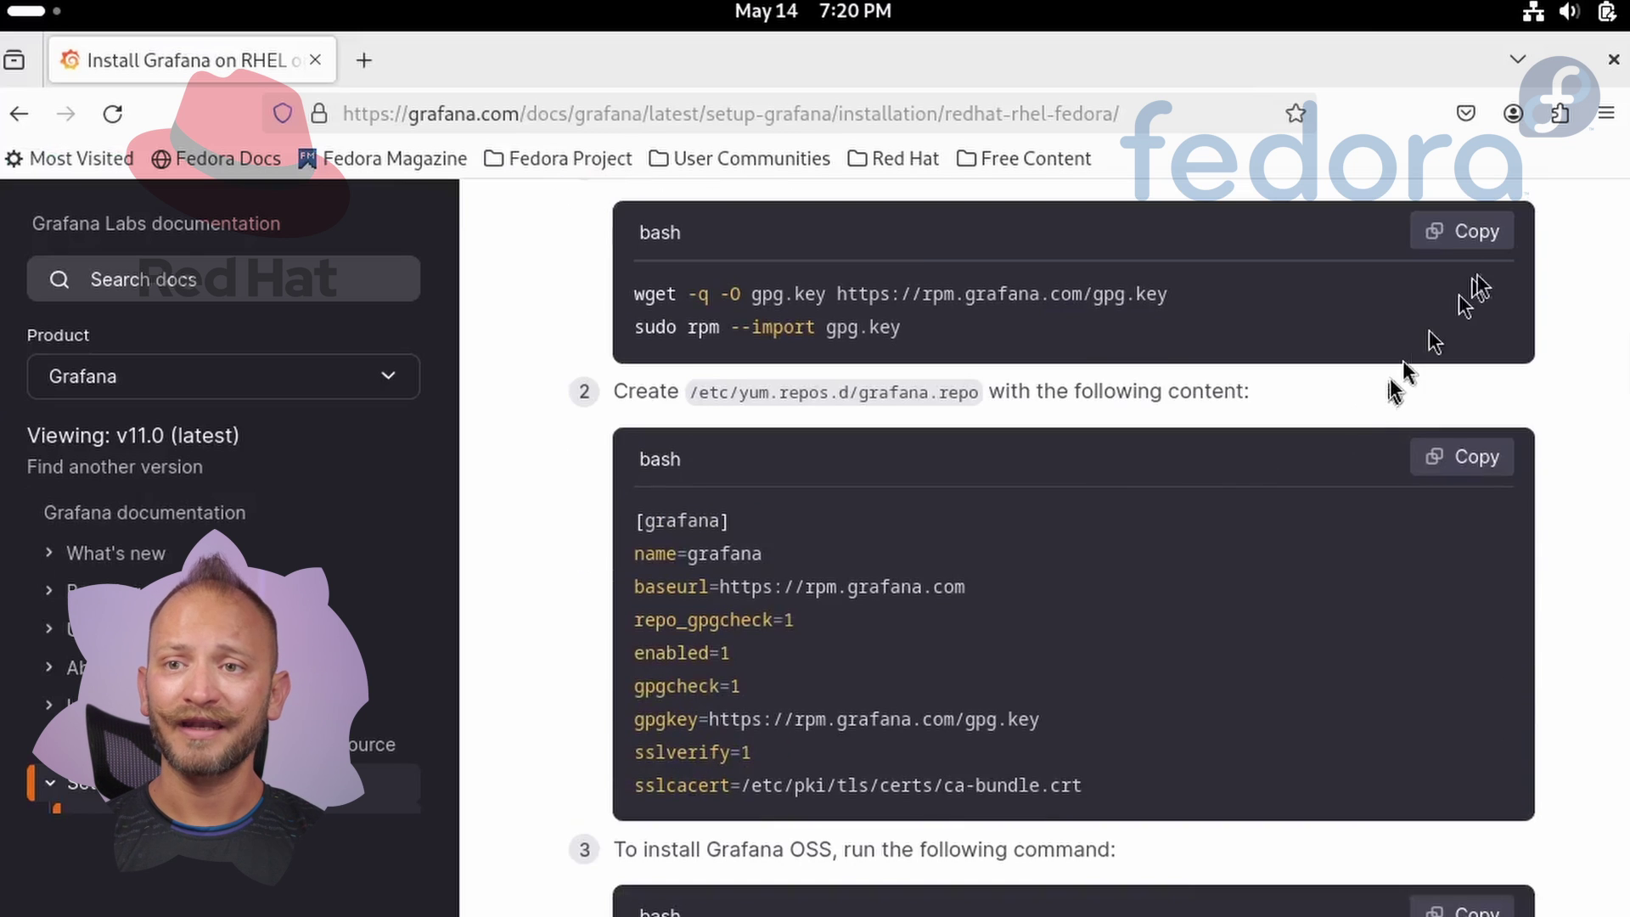
left_click(1486, 242)
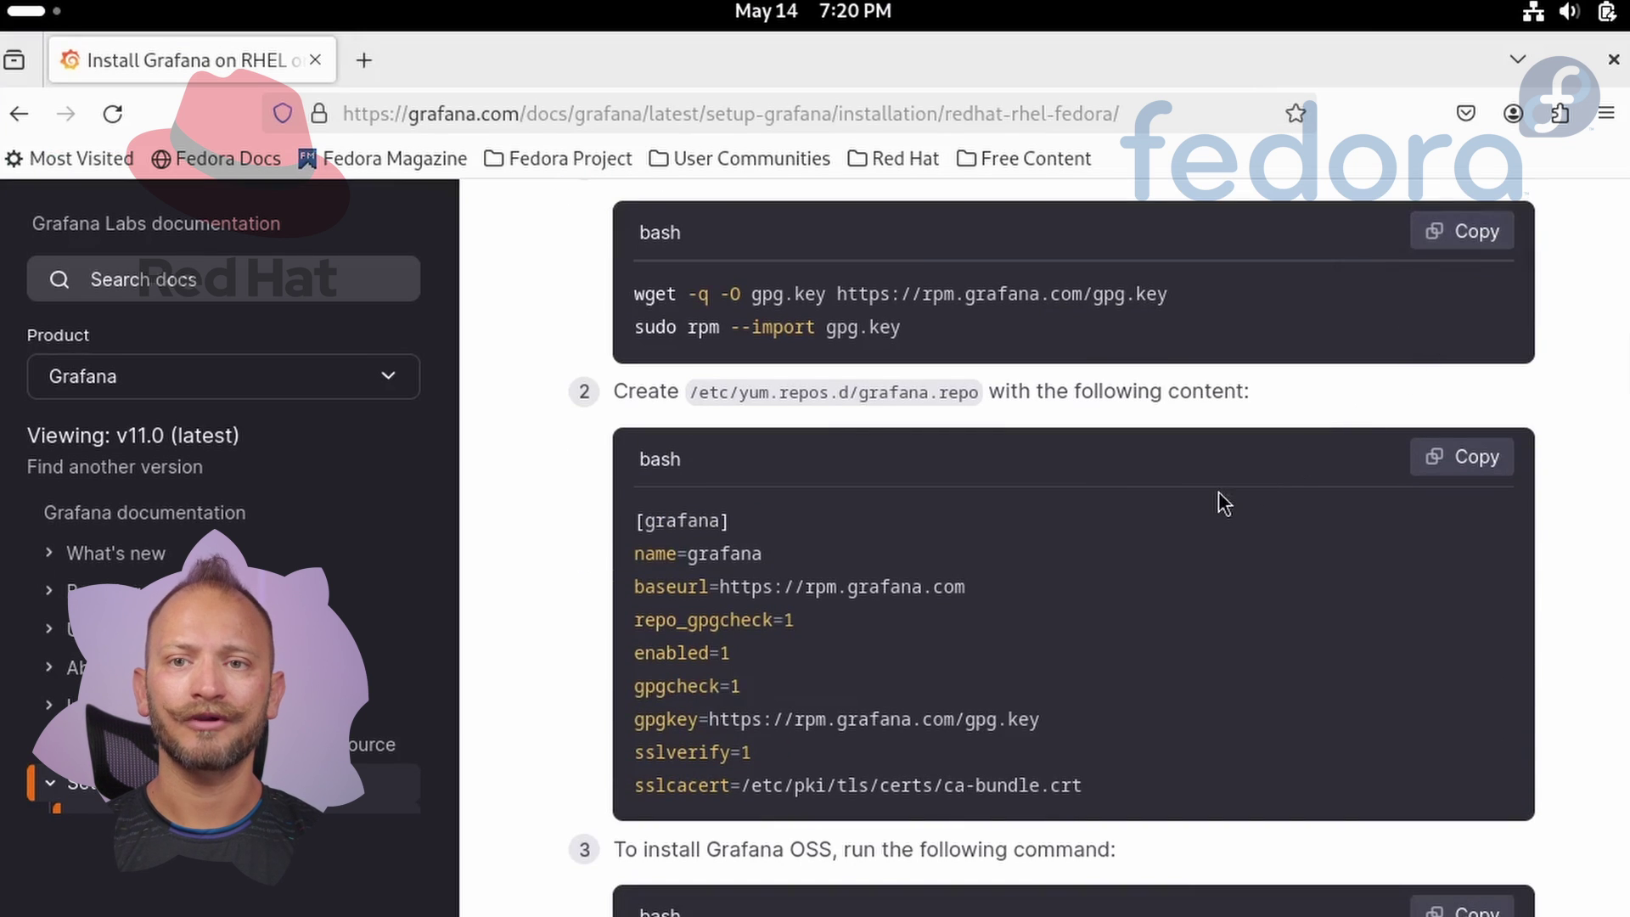
key("ctrl+alt+t")
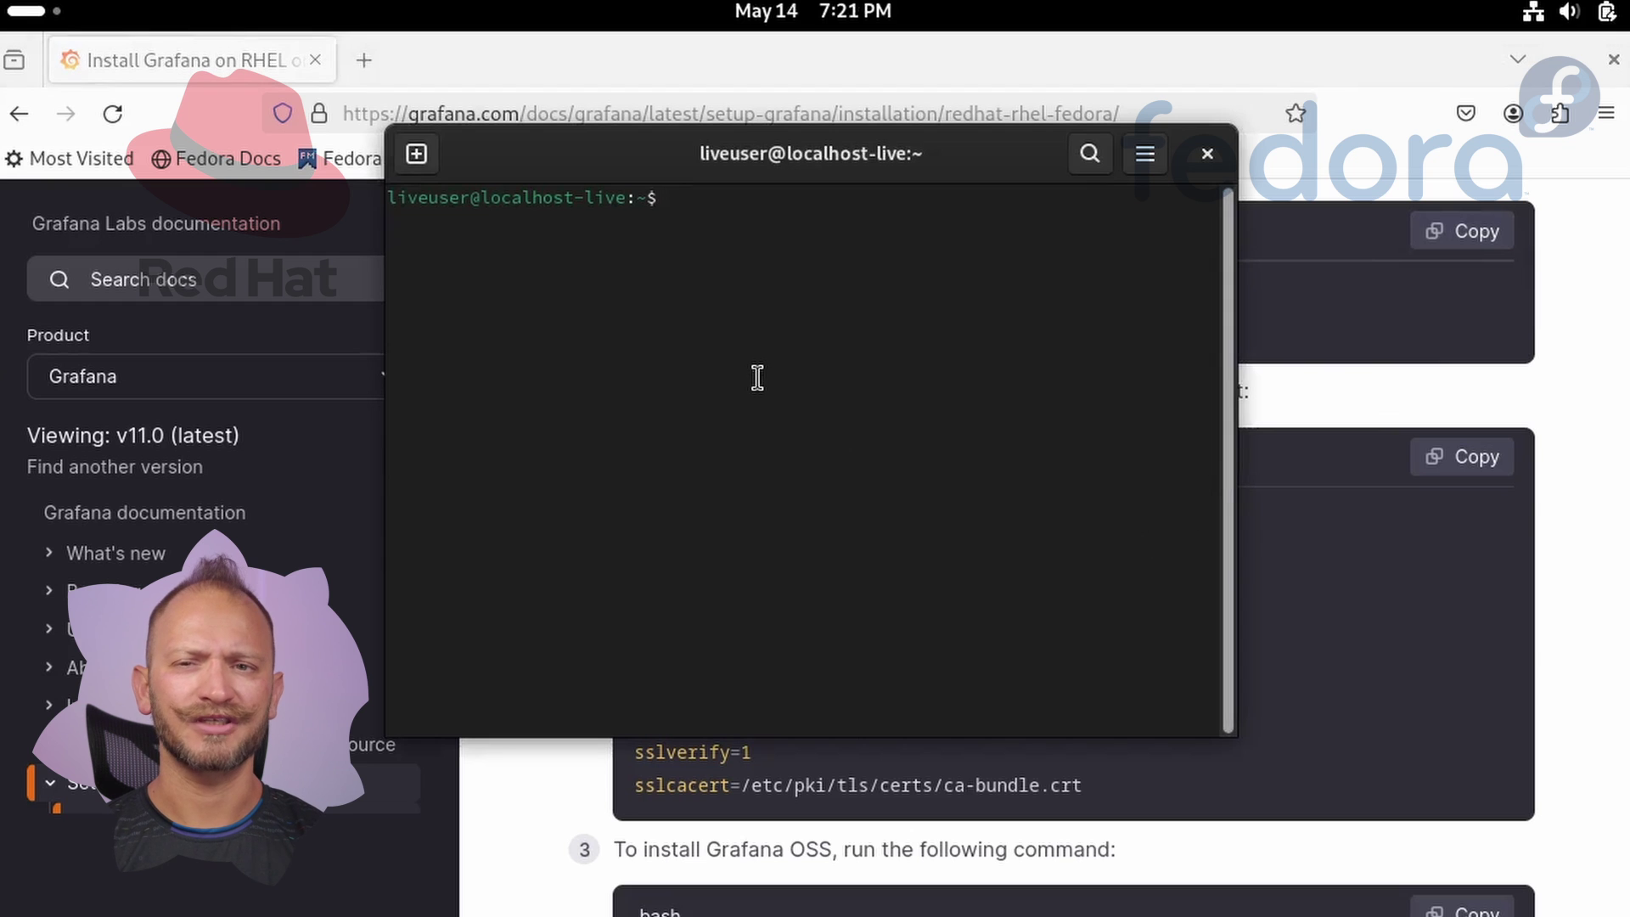
key("ctrl+shift+v")
key("Return")
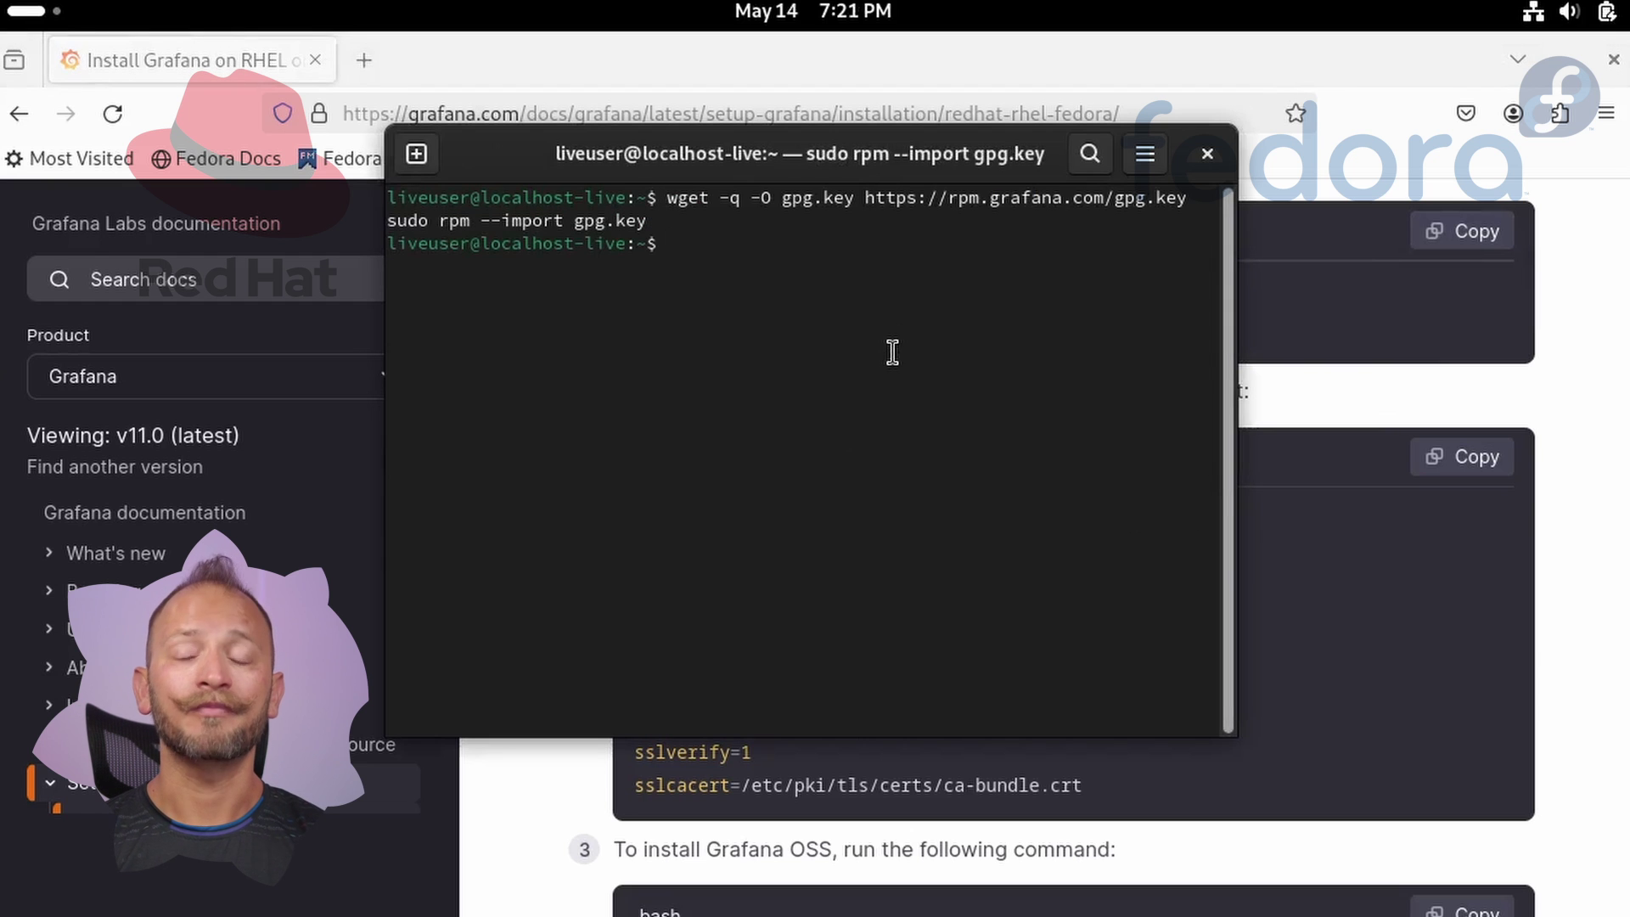
key("alt+Tab")
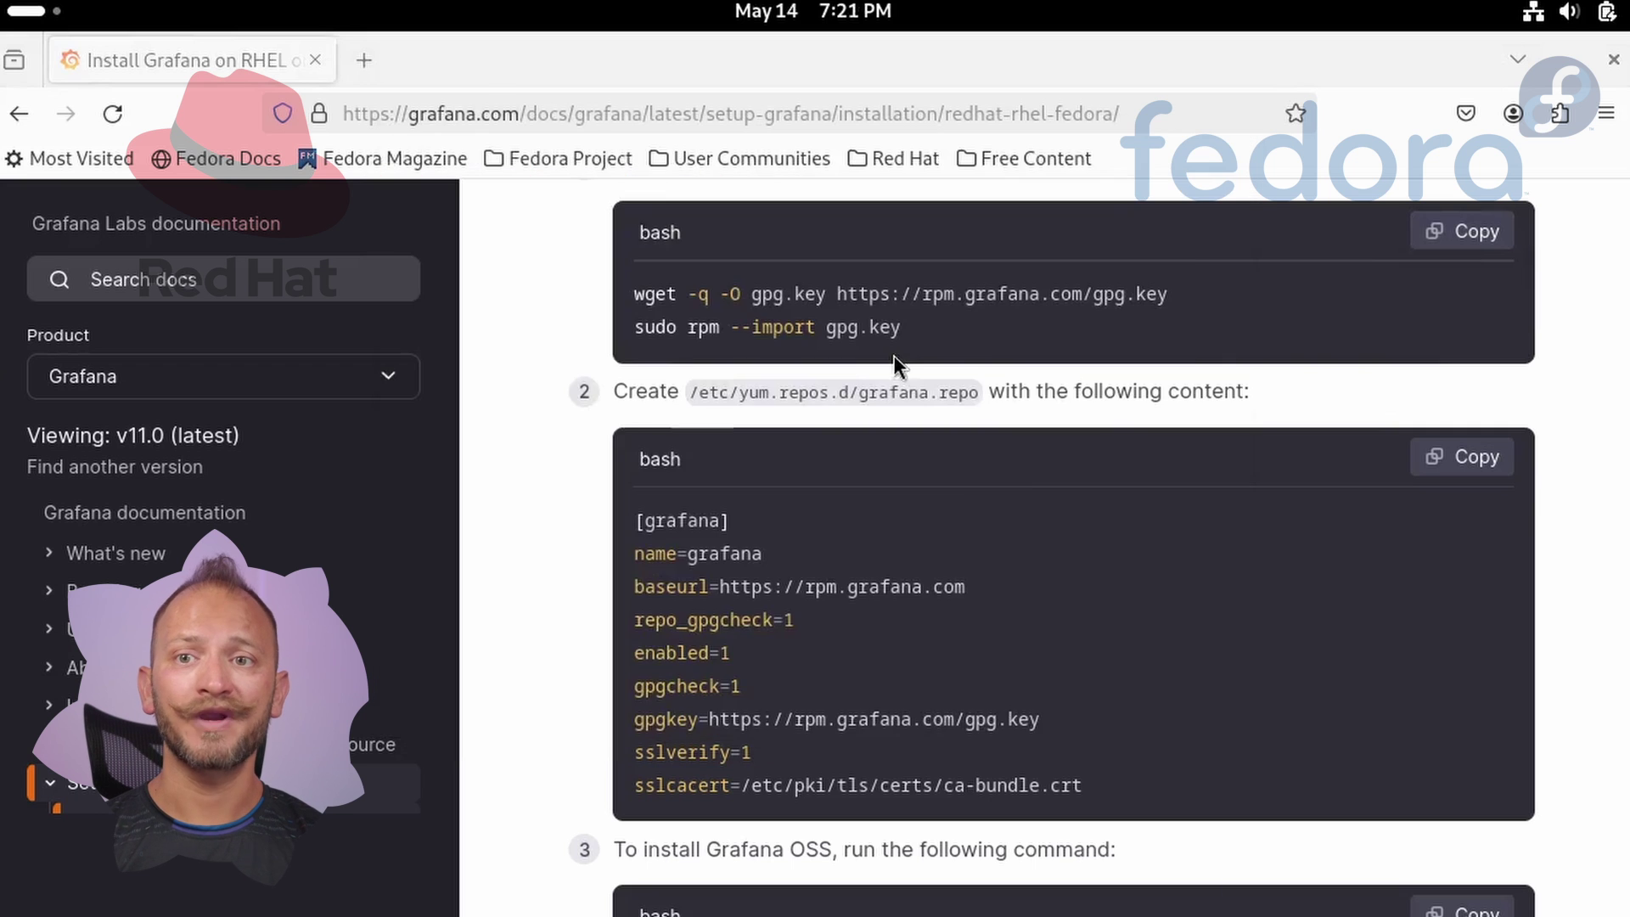
Create the empty file /etc/yum.repos.d/grafana.repo with sudo touch.
scroll(1019, 420, "up", 1)
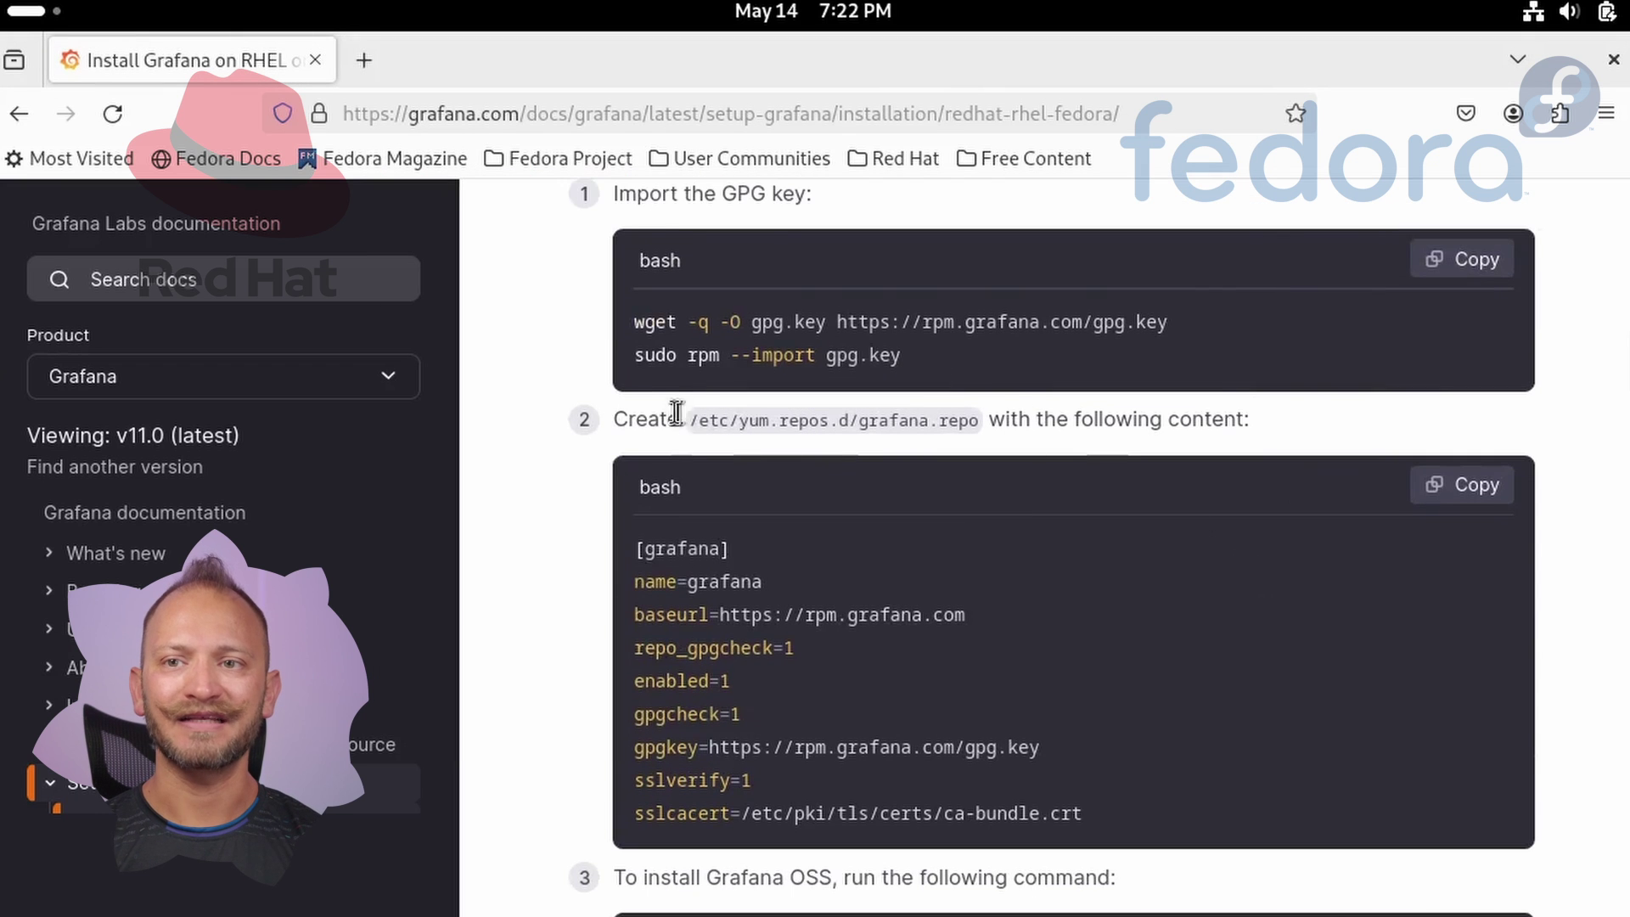
left_click_drag(702, 419, 944, 407)
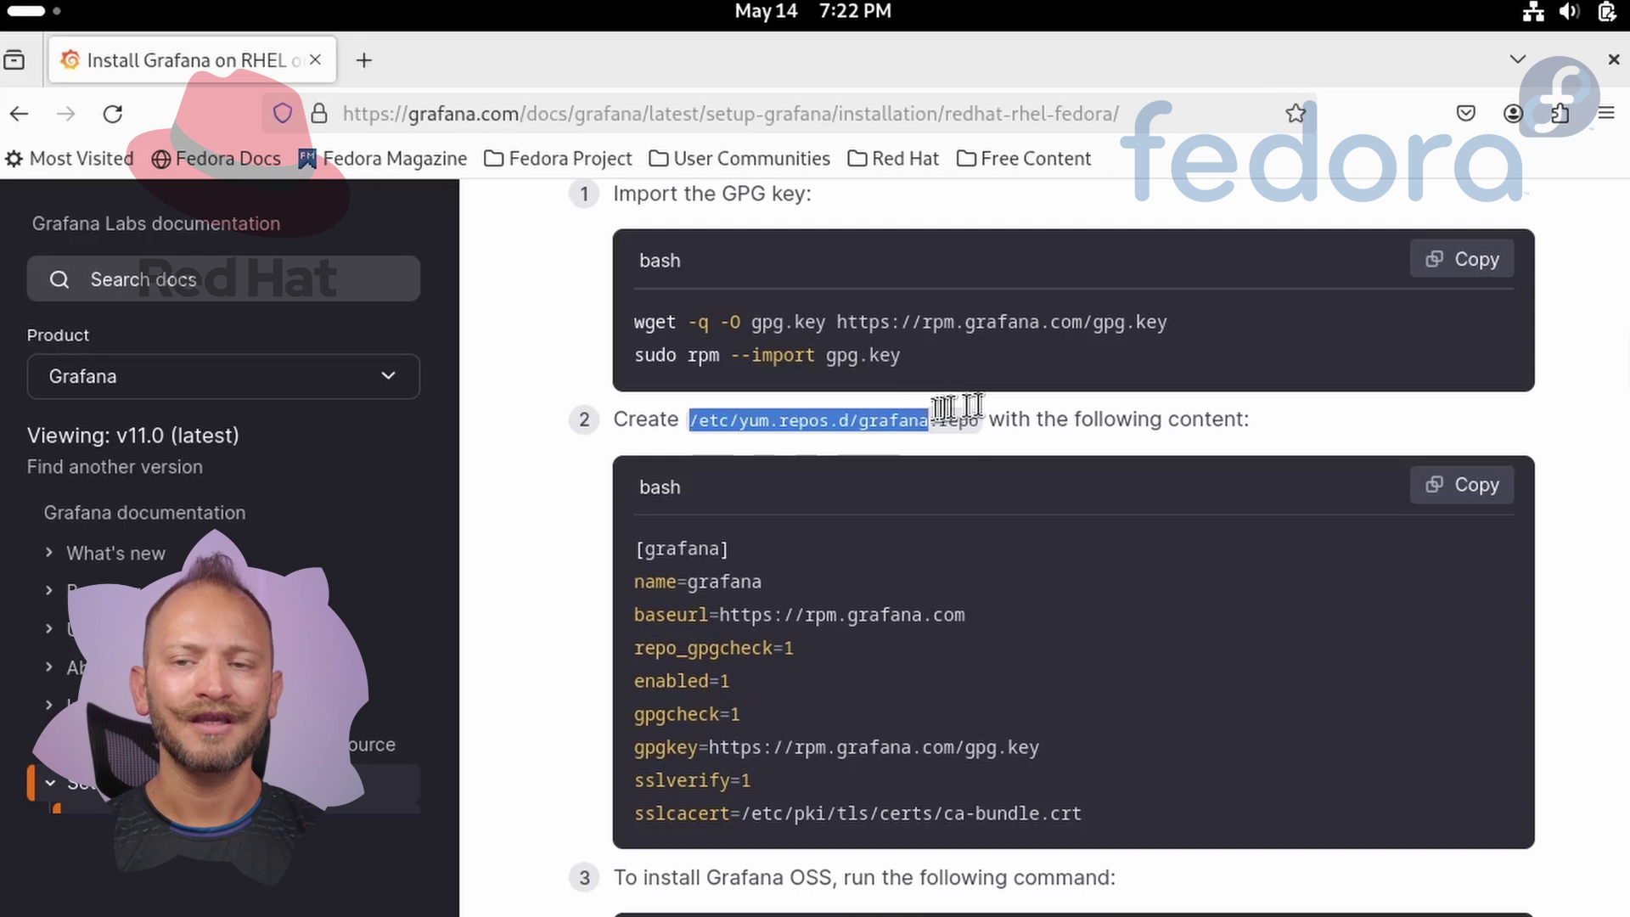
left_click_drag(944, 408, 985, 419)
key("ctrl+c")
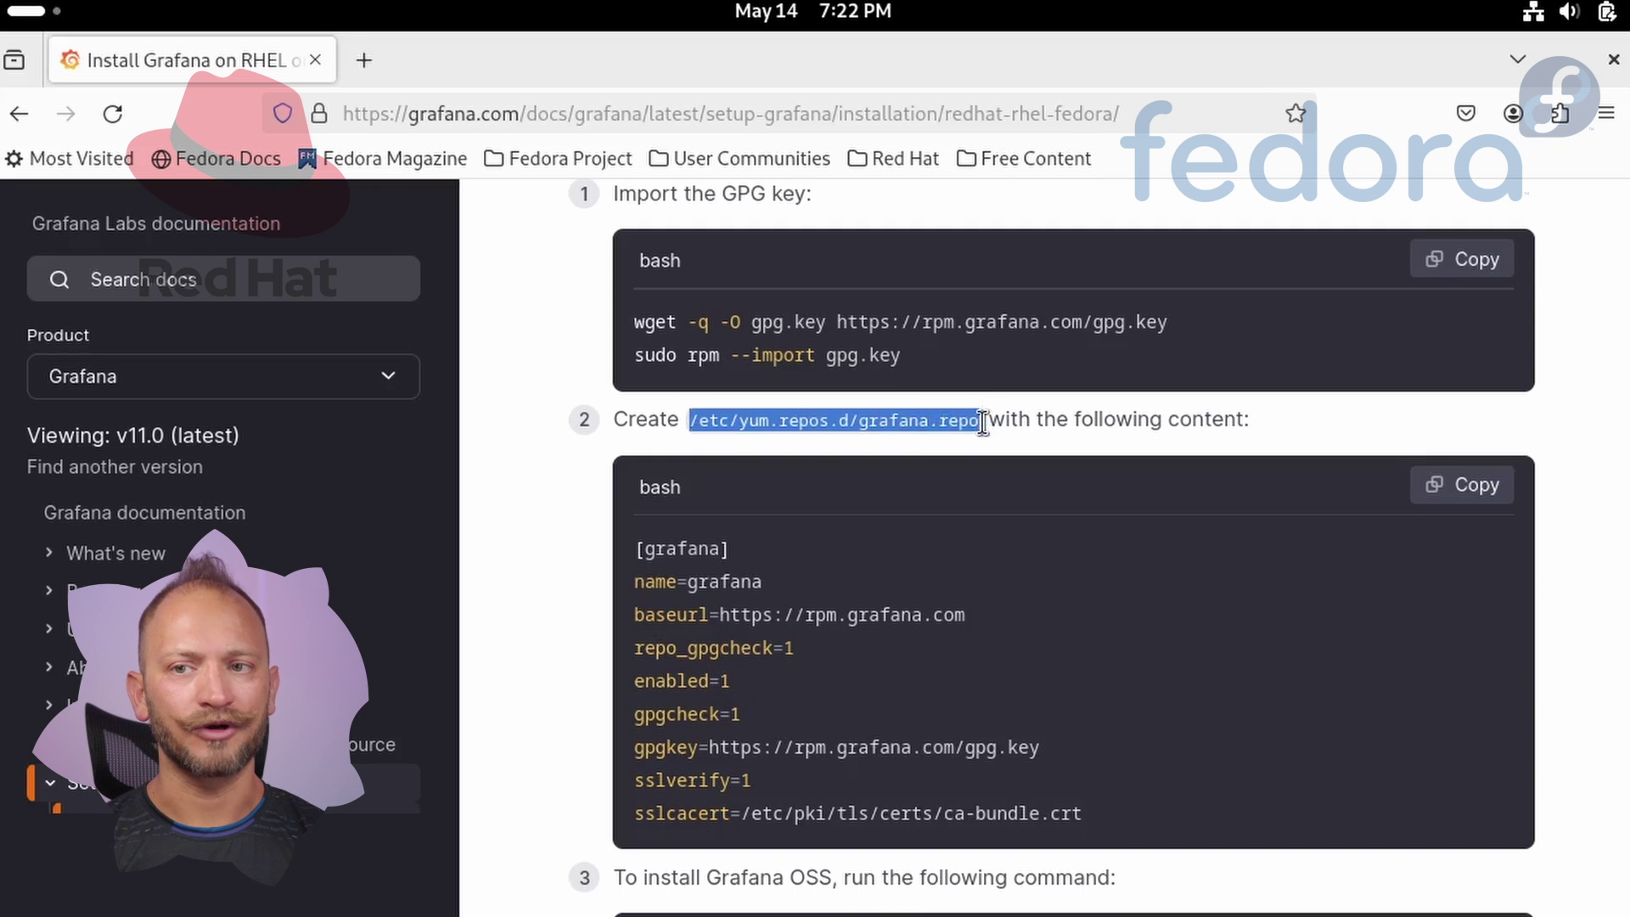
key("alt+Tab")
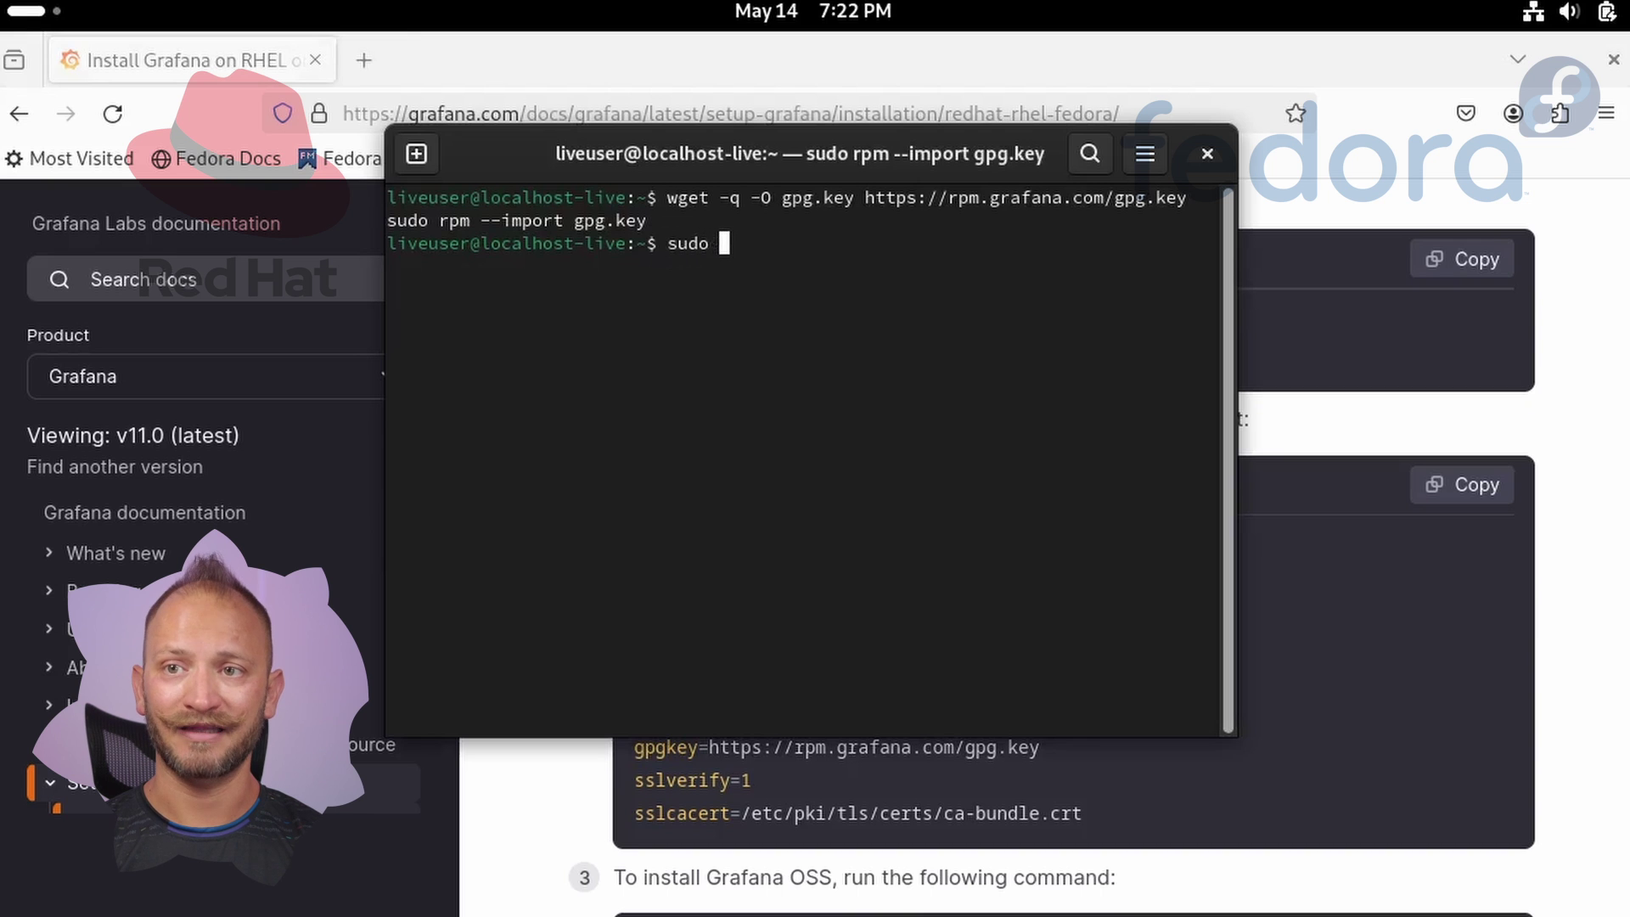
type("sudo touch")
key("ctrl+shift+v")
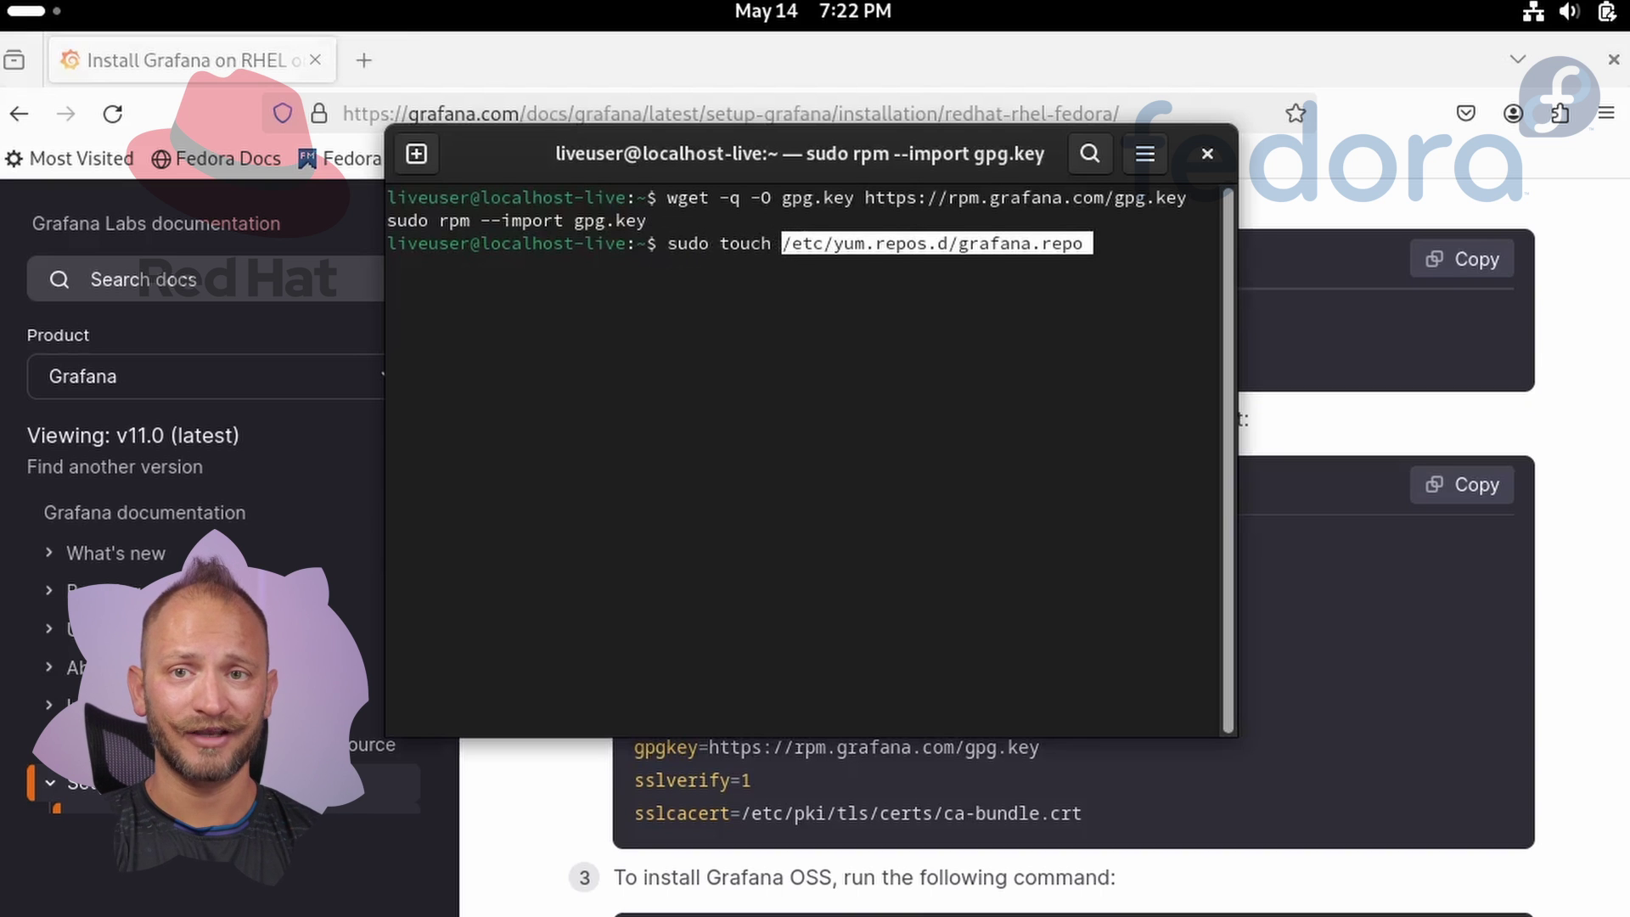
key("Return")
key("Return")
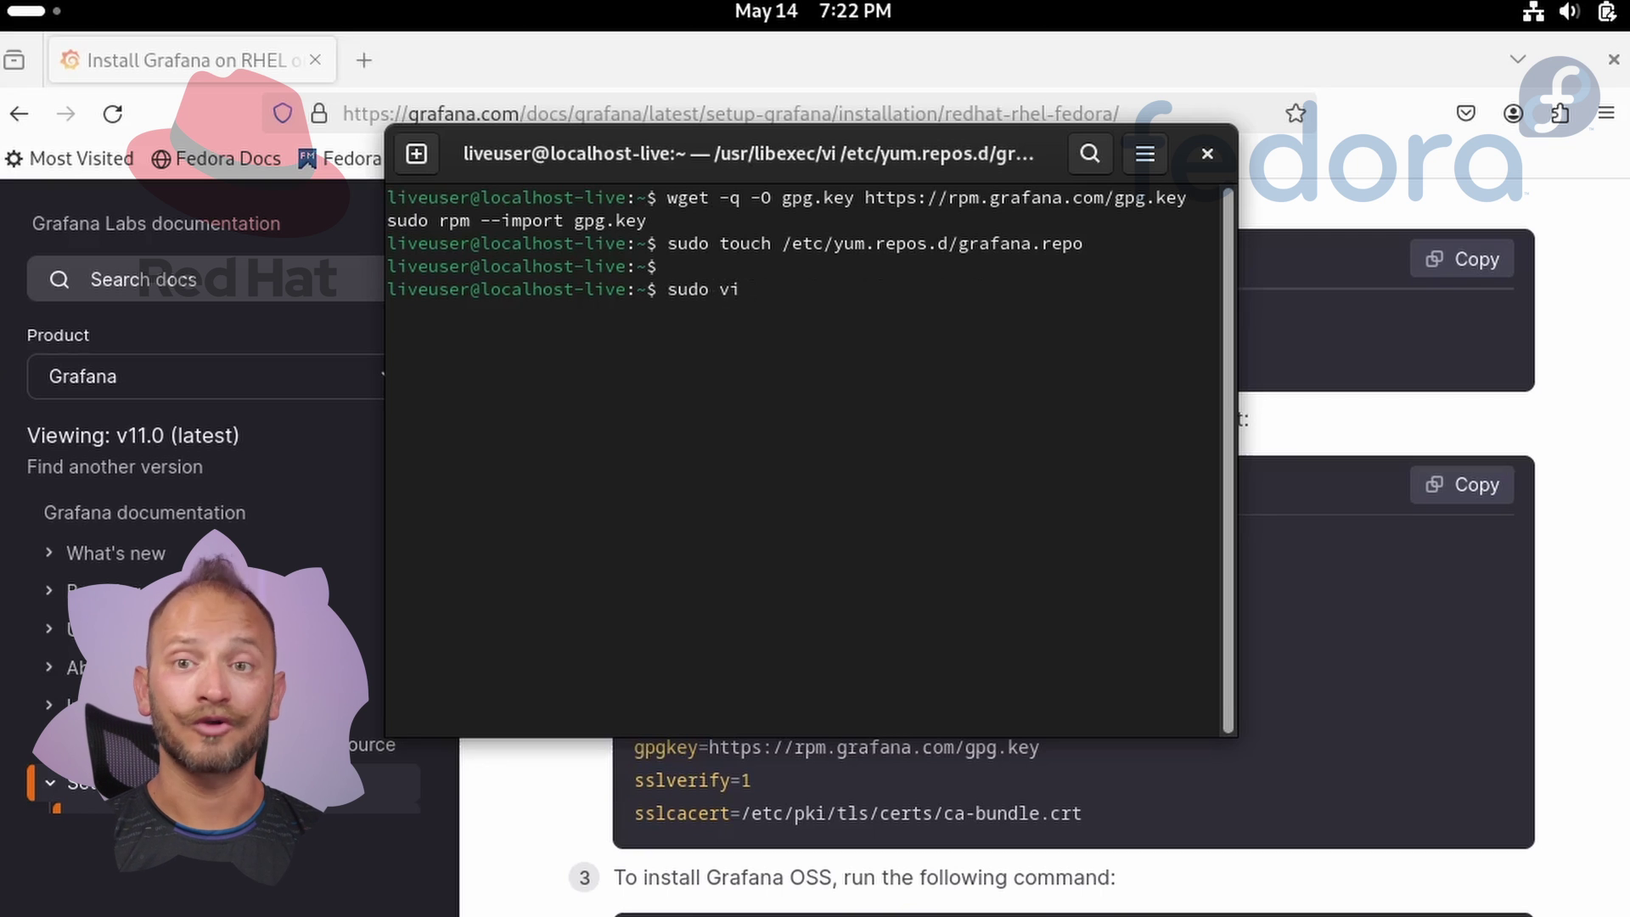
key("alt+Tab")
Open /etc/yum.repos.d/grafana.repo in vi with sudo.
left_click_drag(981, 419, 685, 421)
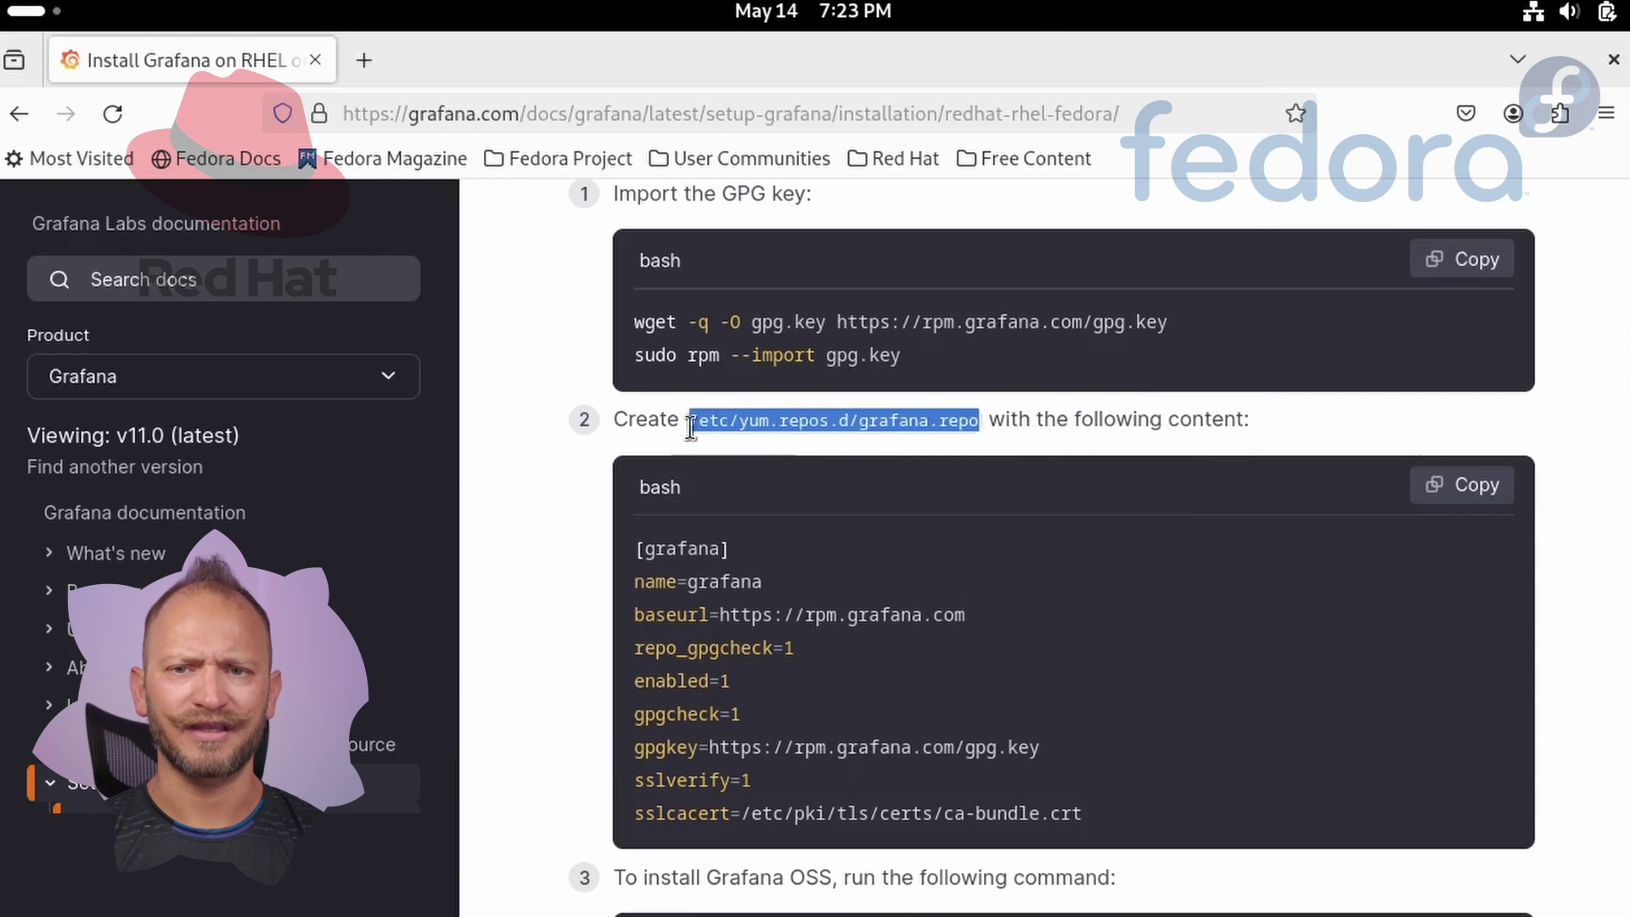
type("sudo vi")
key("alt+Tab")
middle_click(785, 408)
key("Return")
middle_click(799, 407)
key("Return")
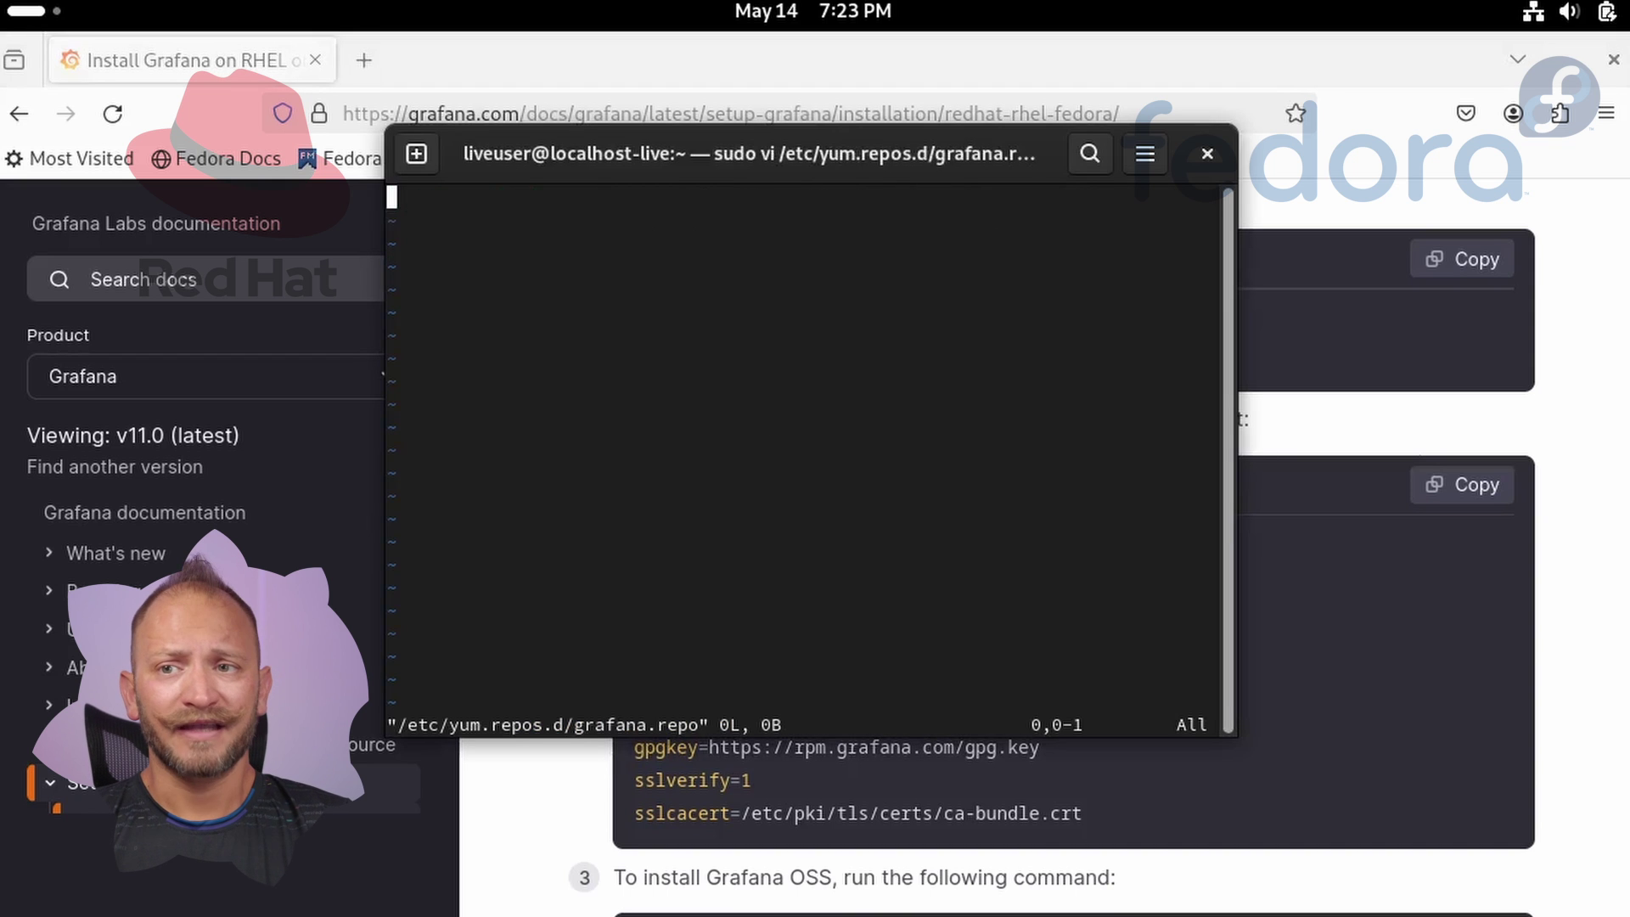
Paste the [grafana] repository configuration from the docs into the file and save it with :wq.
left_click(1465, 486)
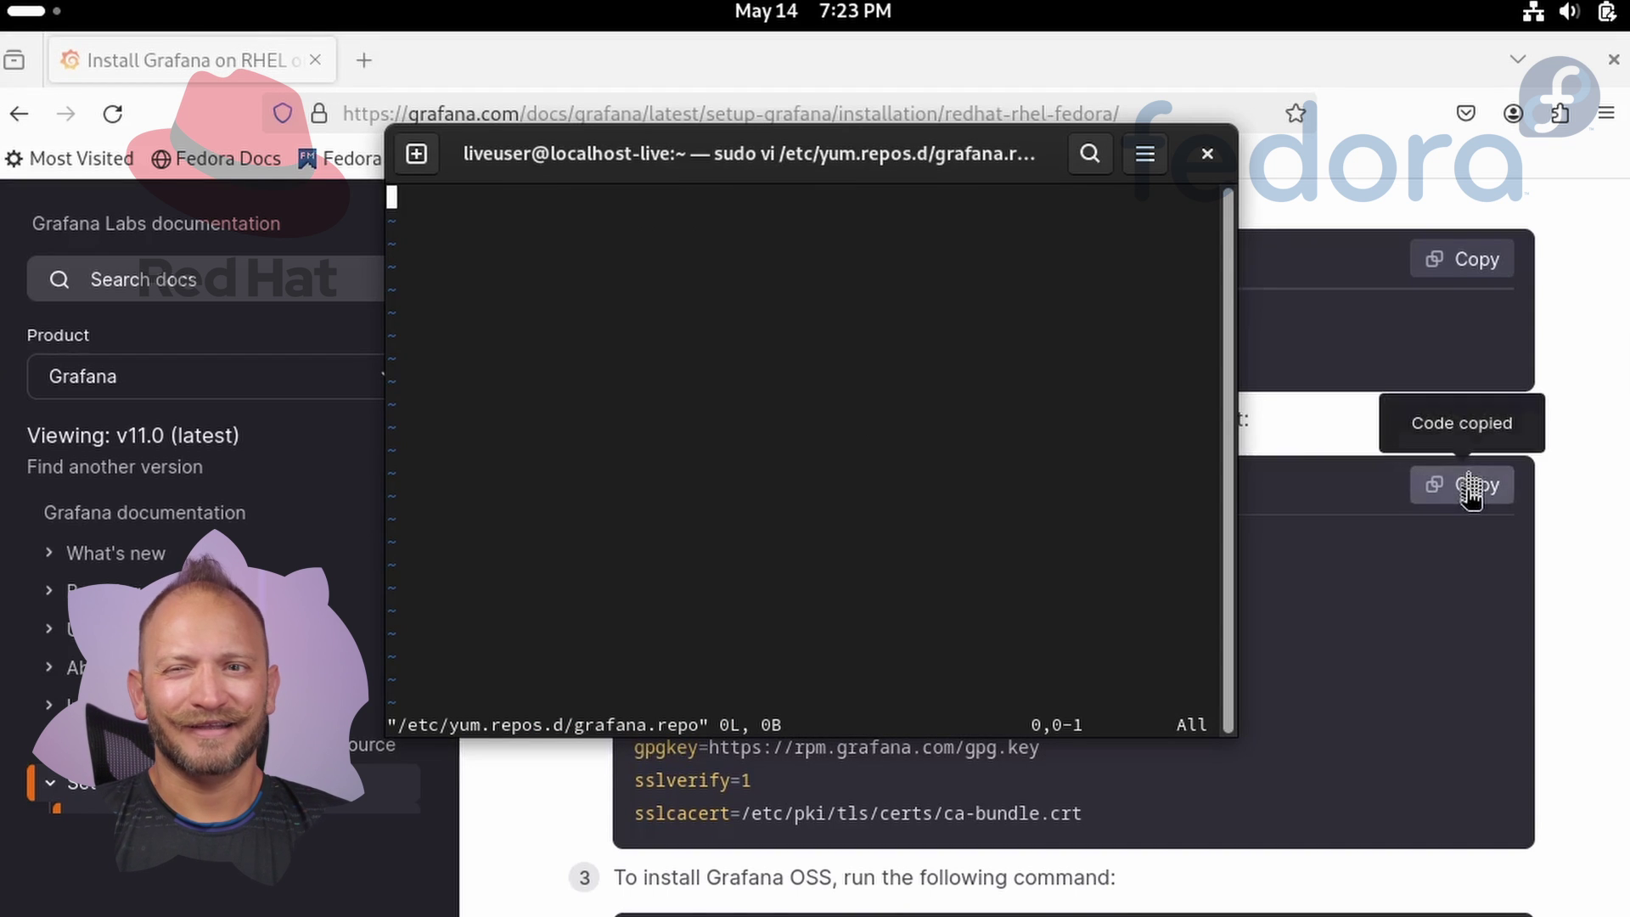
key("alt+Tab")
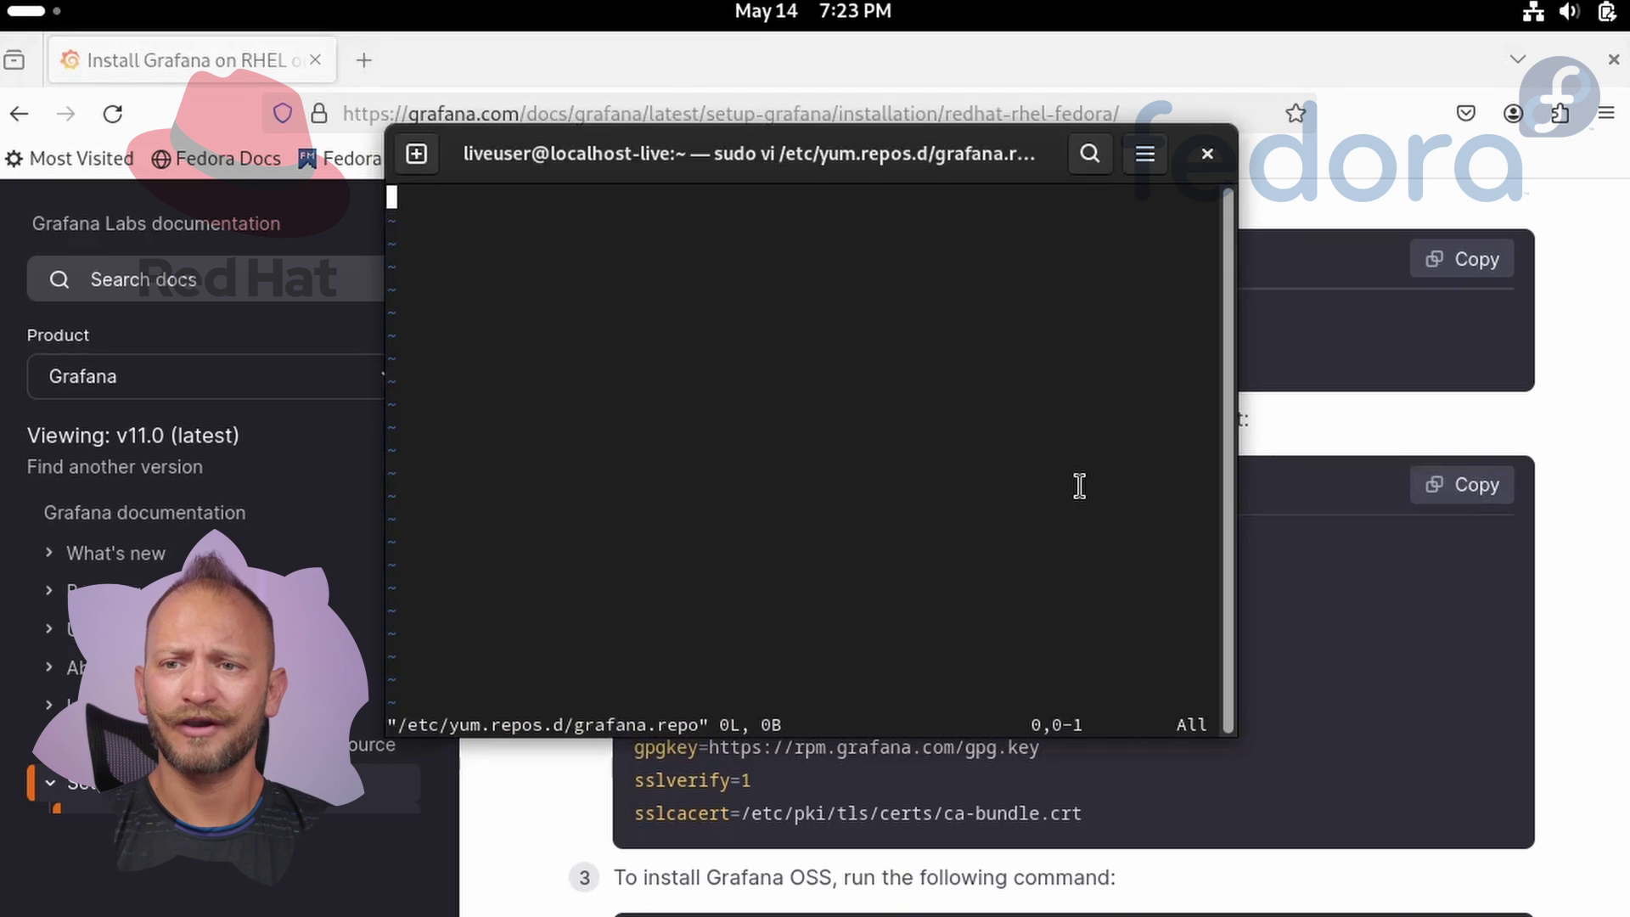
key("ctrl+shift+v")
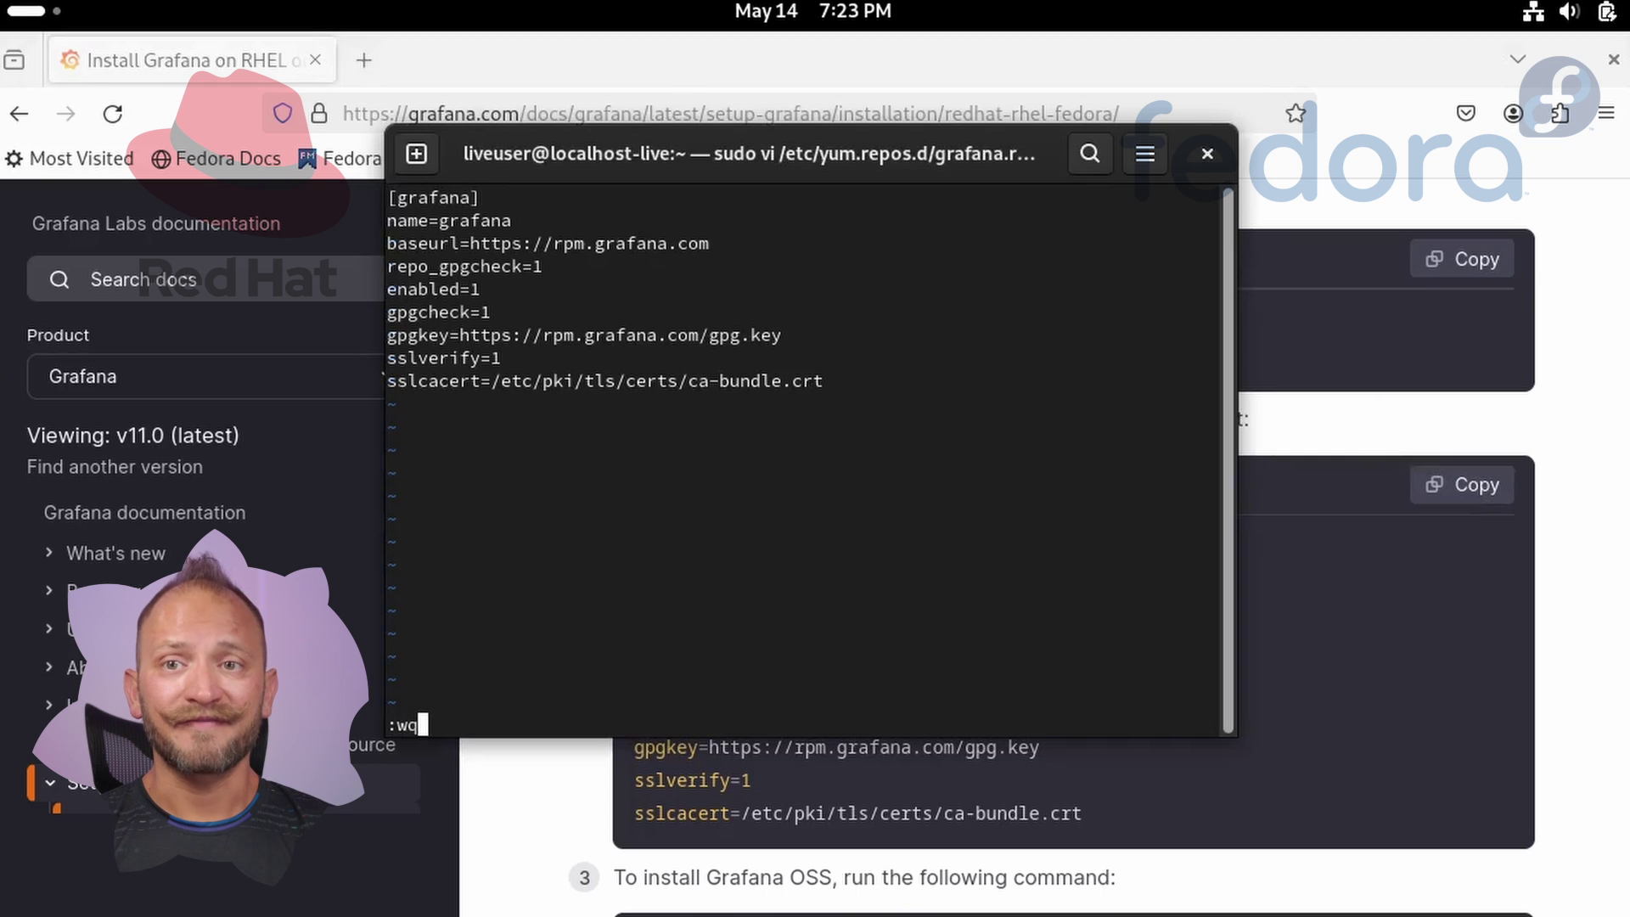
key("Return")
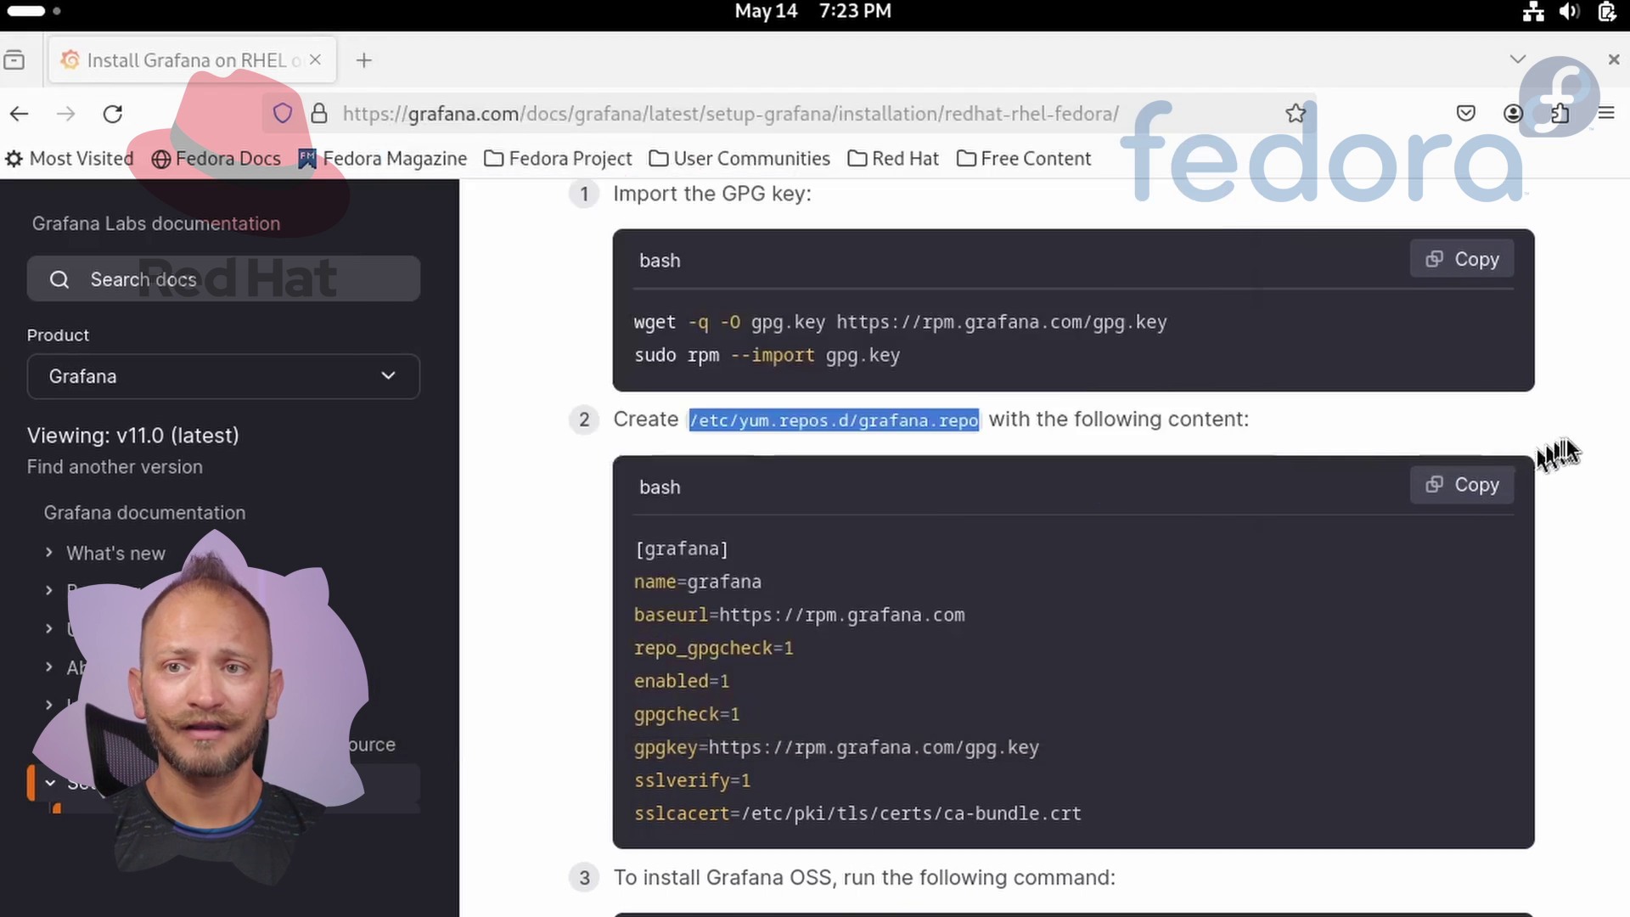
Install Grafana OSS 11.0.0 with the docs' dnf install command, accepting the GPG key and transaction.
left_click(1537, 433)
scroll(1571, 464, "down", 4)
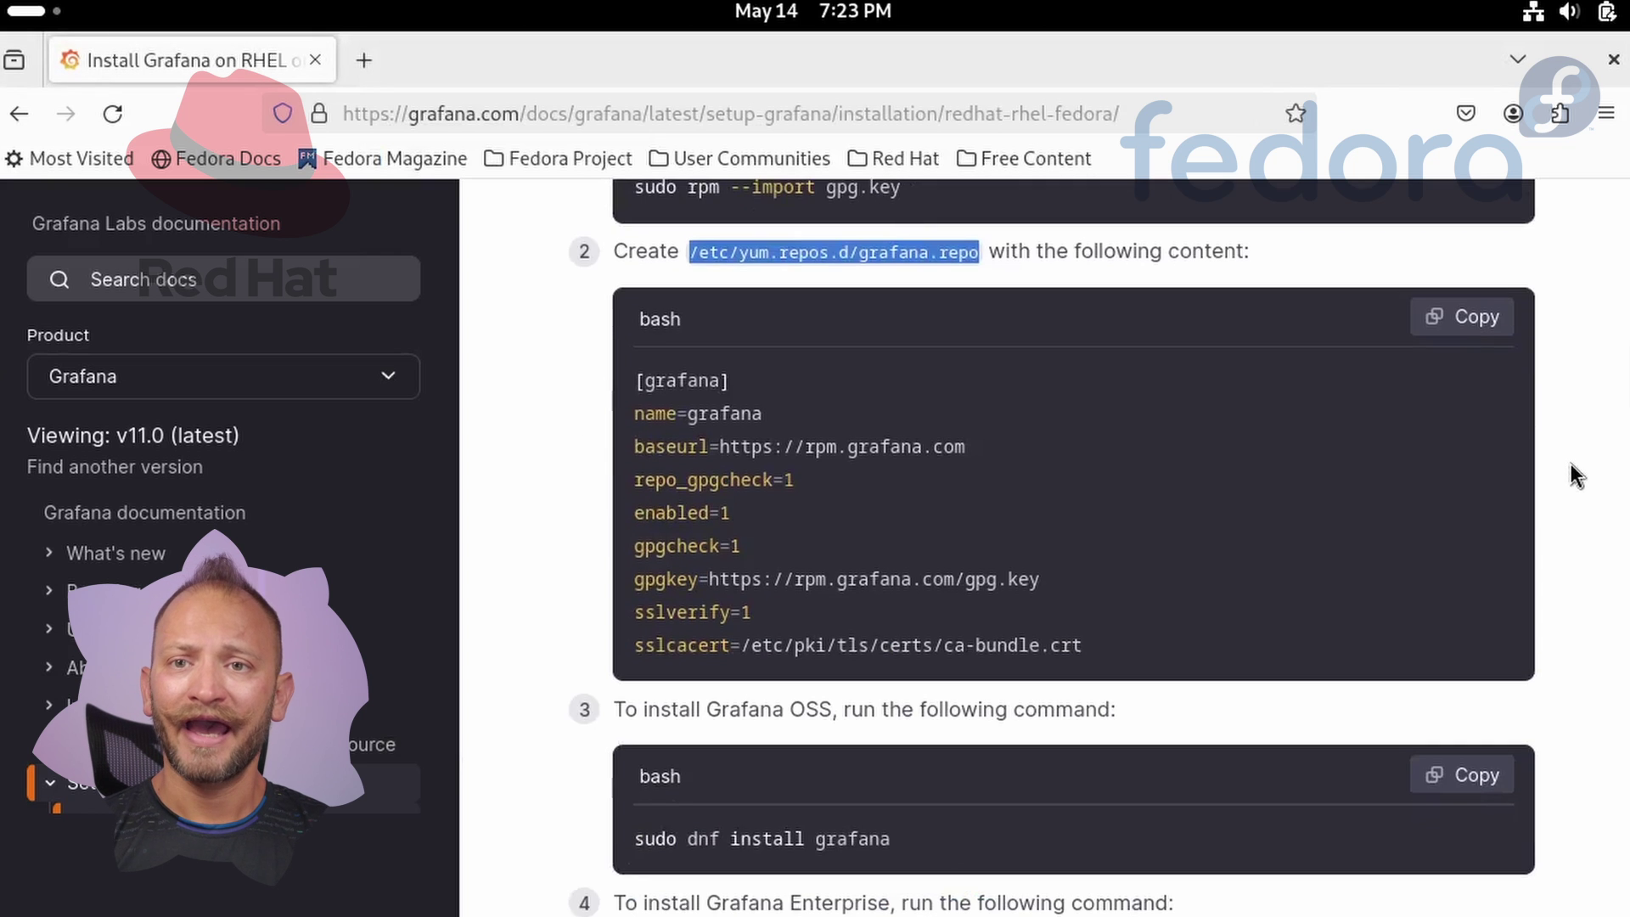
scroll(1571, 464, "down", 2)
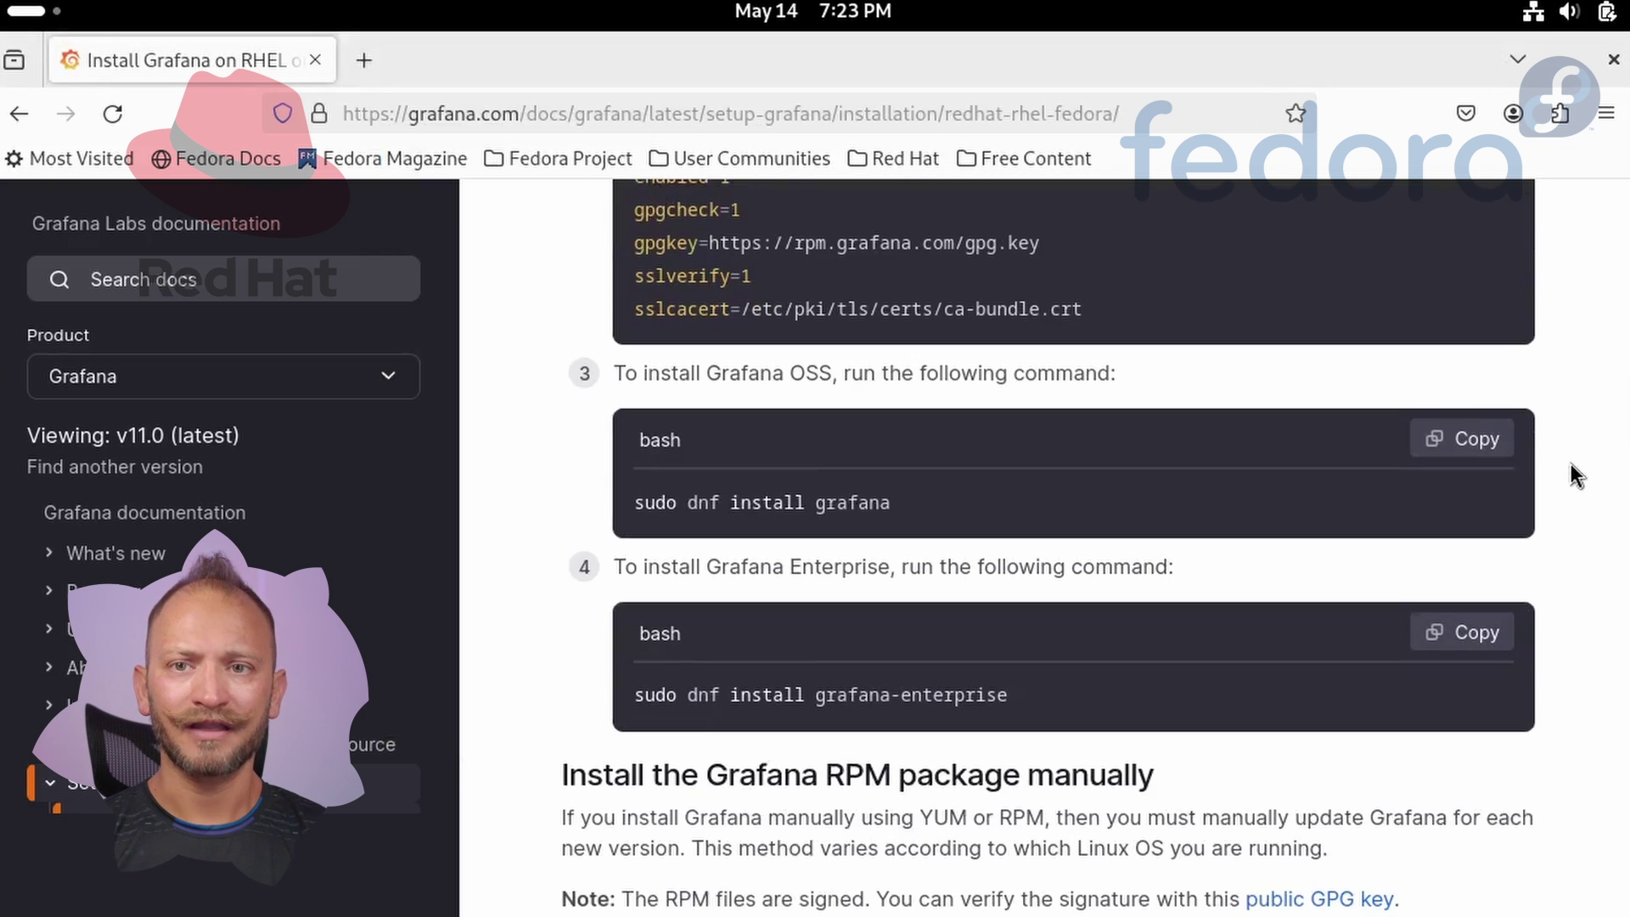
left_click(1467, 440)
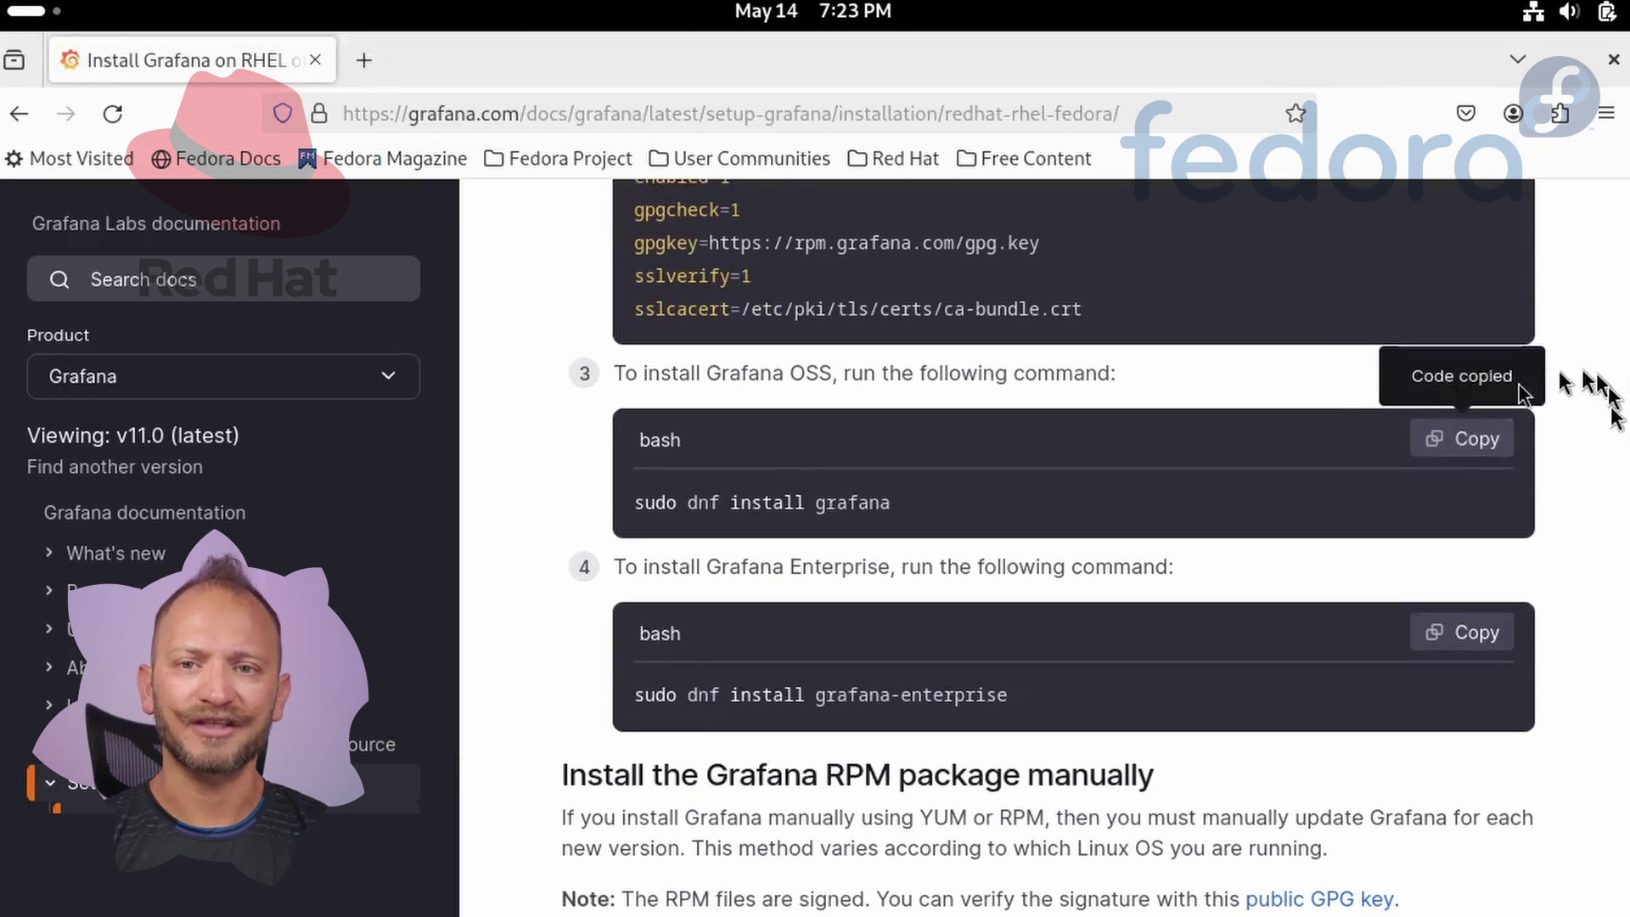
key("alt+Tab")
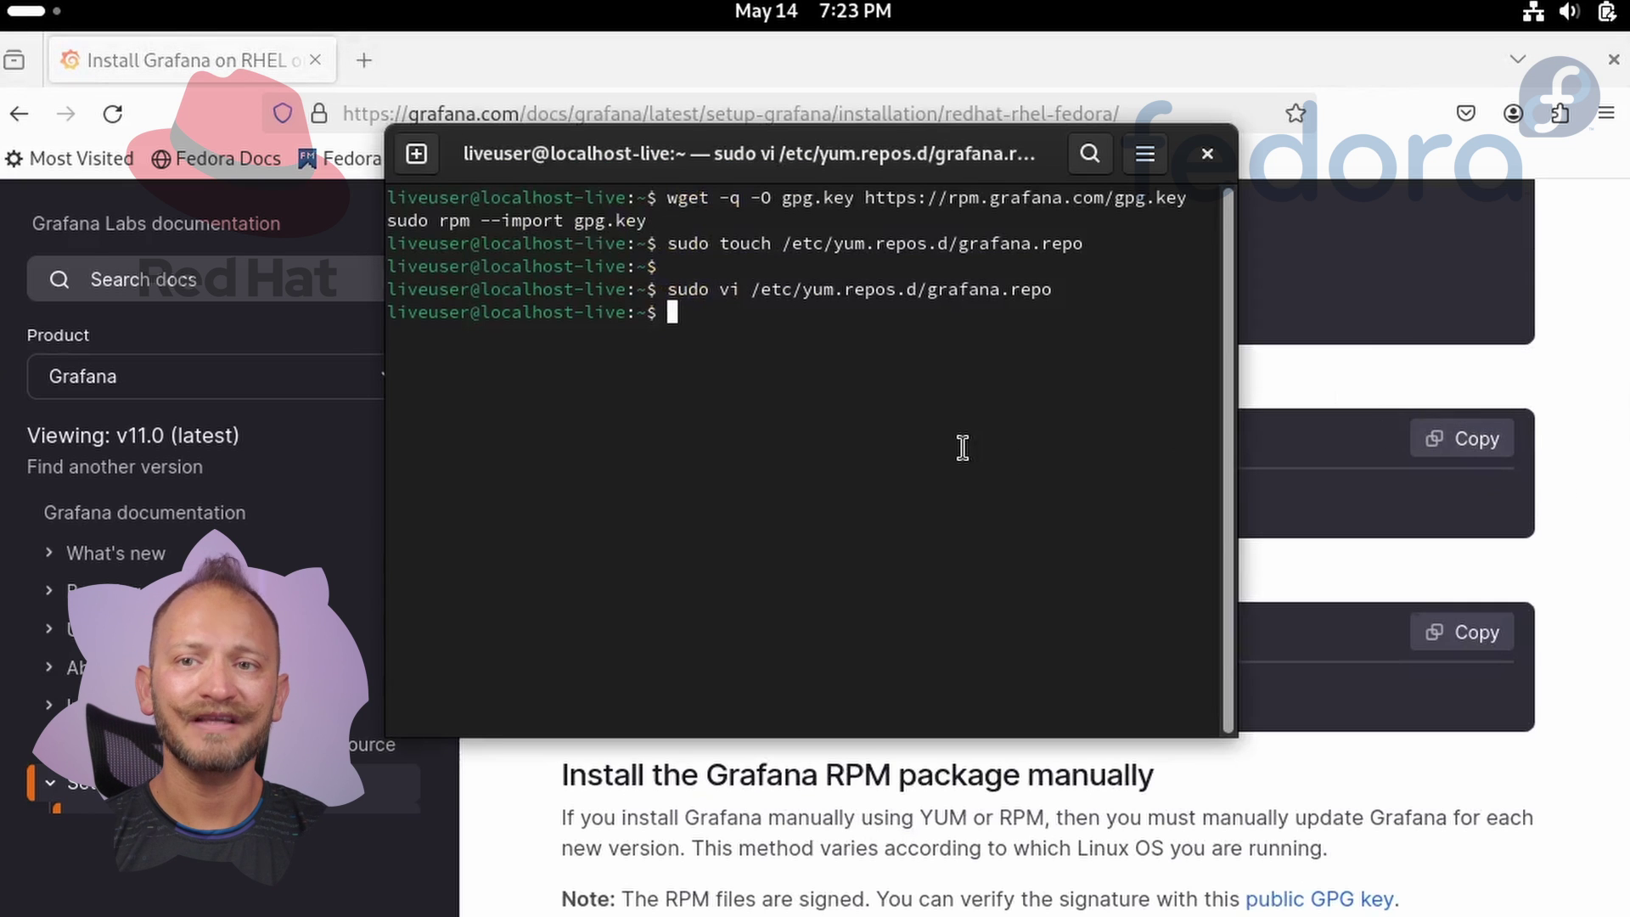
key("ctrl+shift+v")
key("Return")
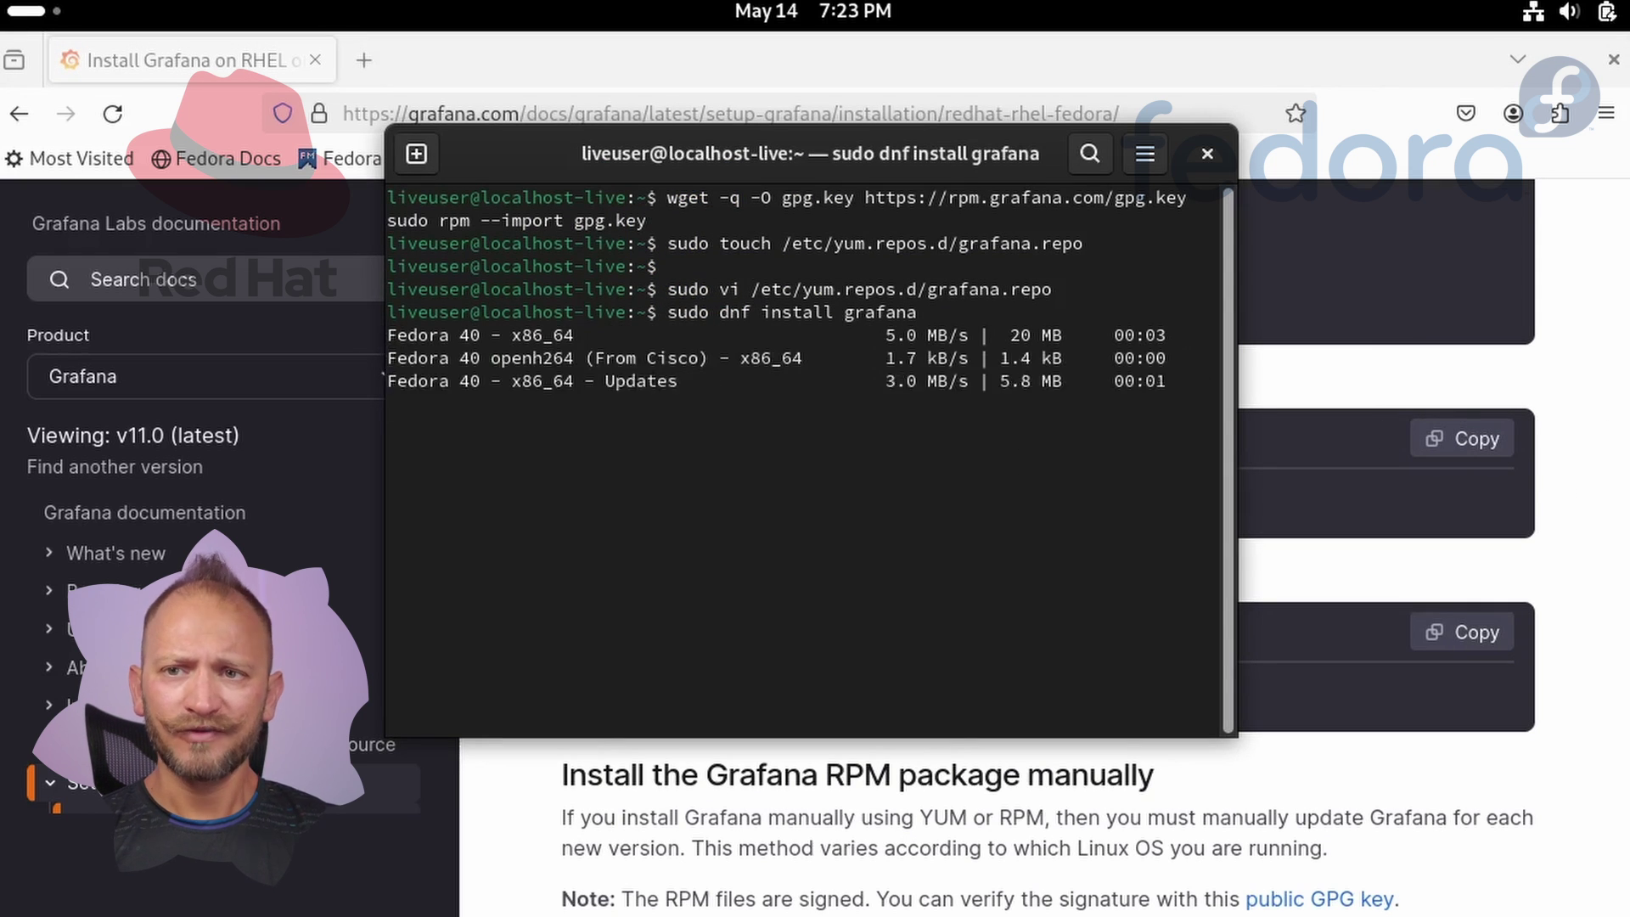
type("y")
key("Return")
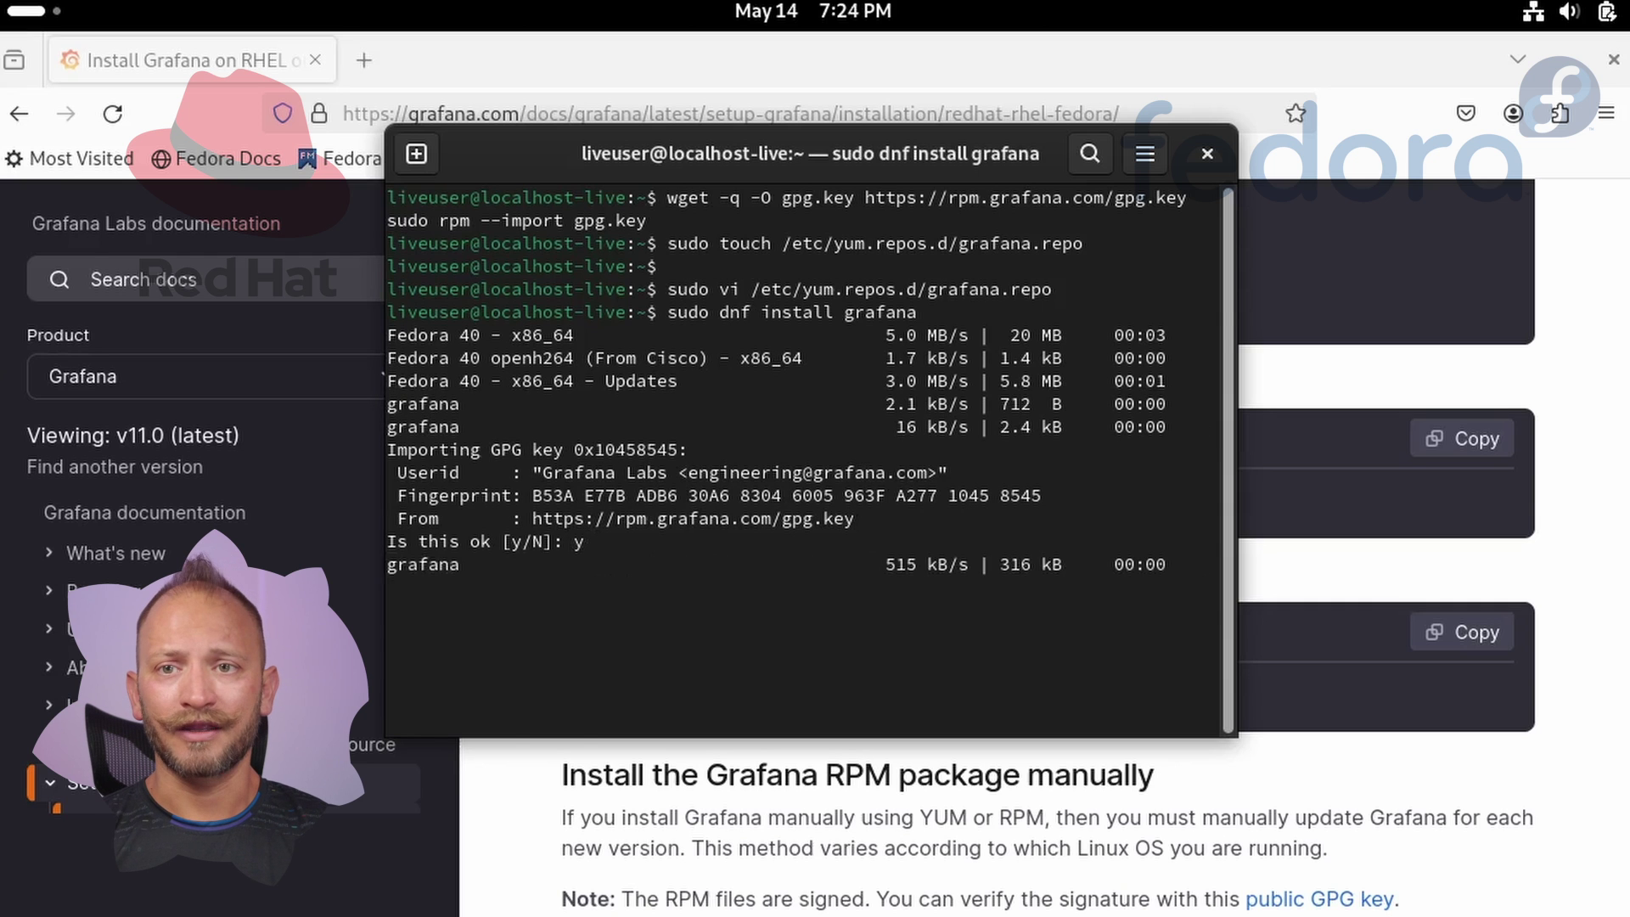
type("y")
key("Return")
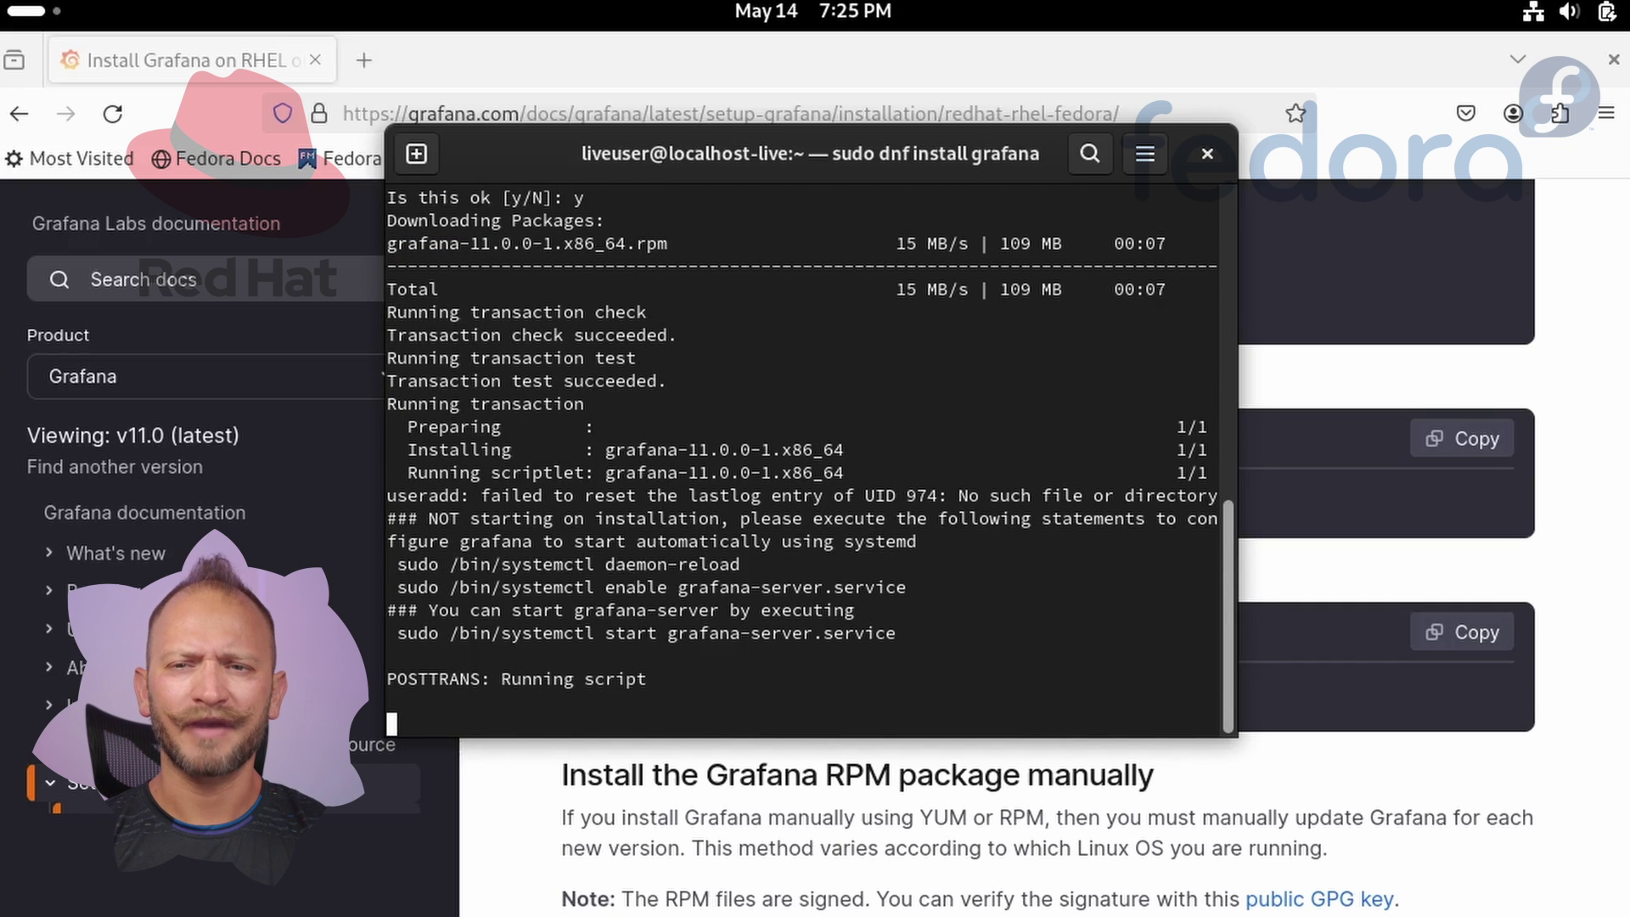
Copy and run 'sudo /bin/systemctl start grafana-server.service' from the install output.
left_click_drag(401, 450, 911, 477)
left_click(917, 480)
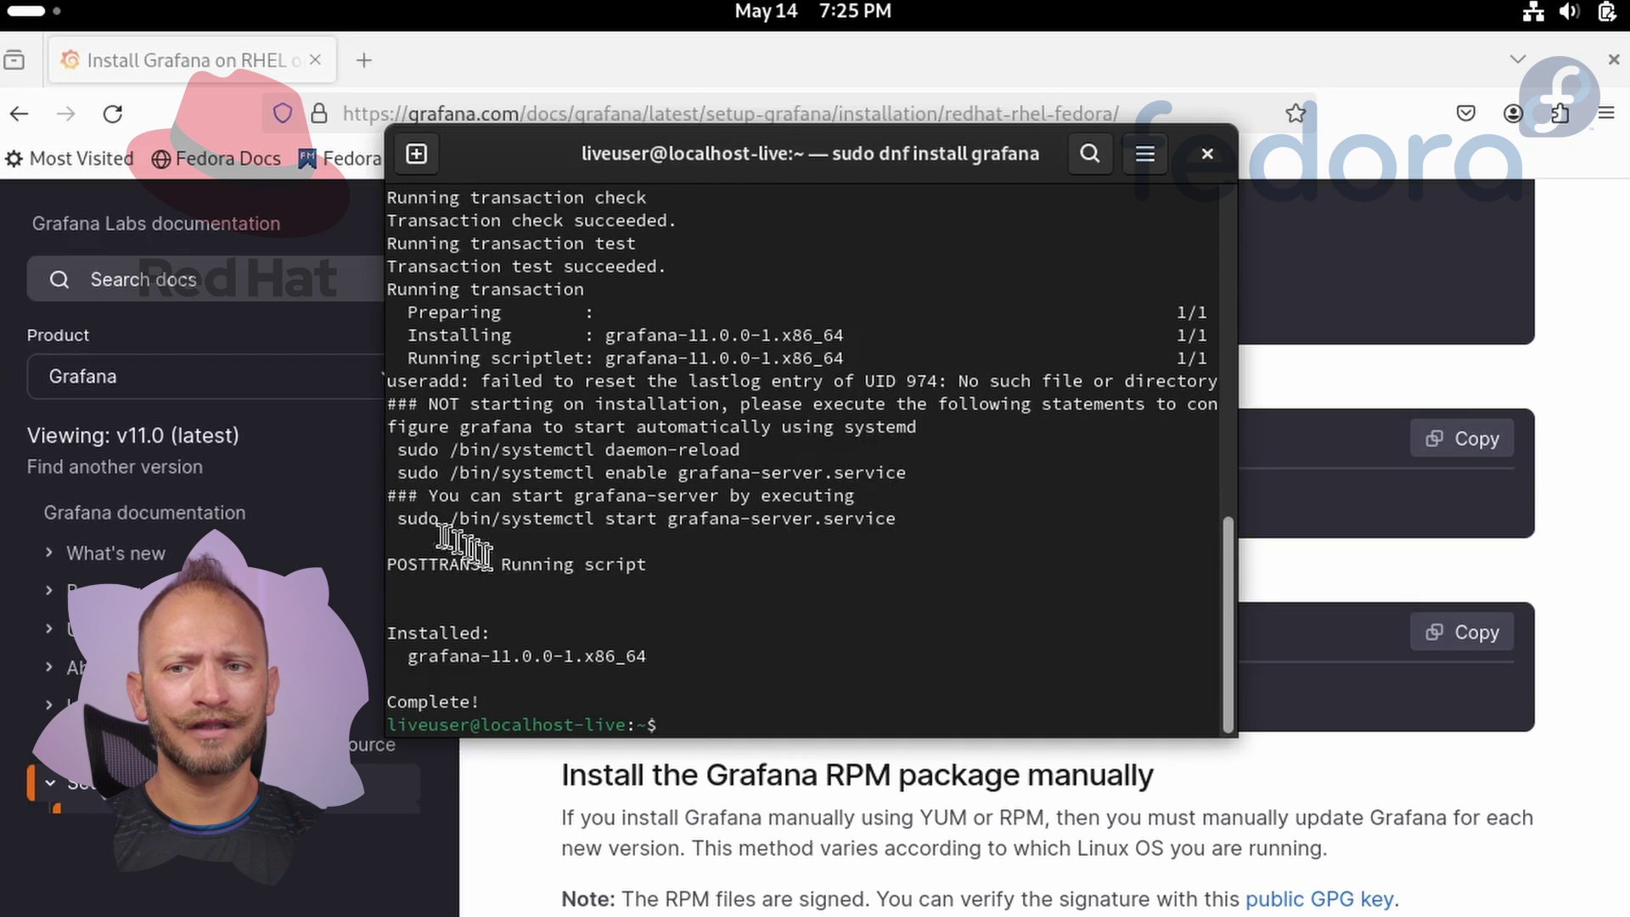
left_click_drag(400, 518, 900, 524)
right_click(862, 525)
left_click(901, 554)
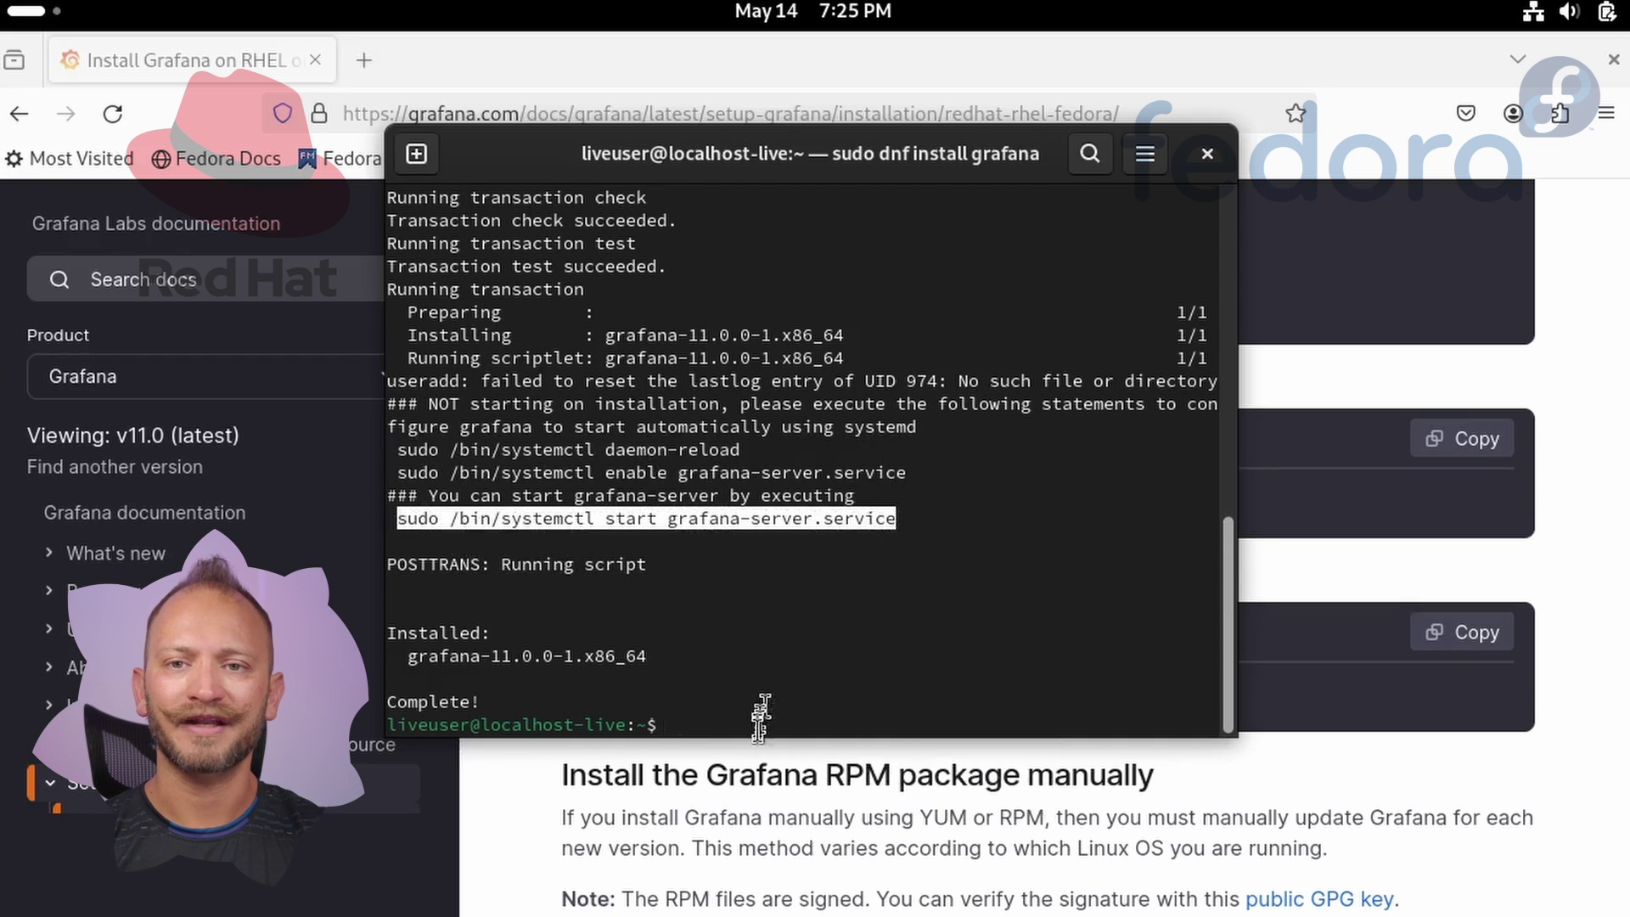
left_click(754, 728)
key("ctrl+shift+v")
key("Return")
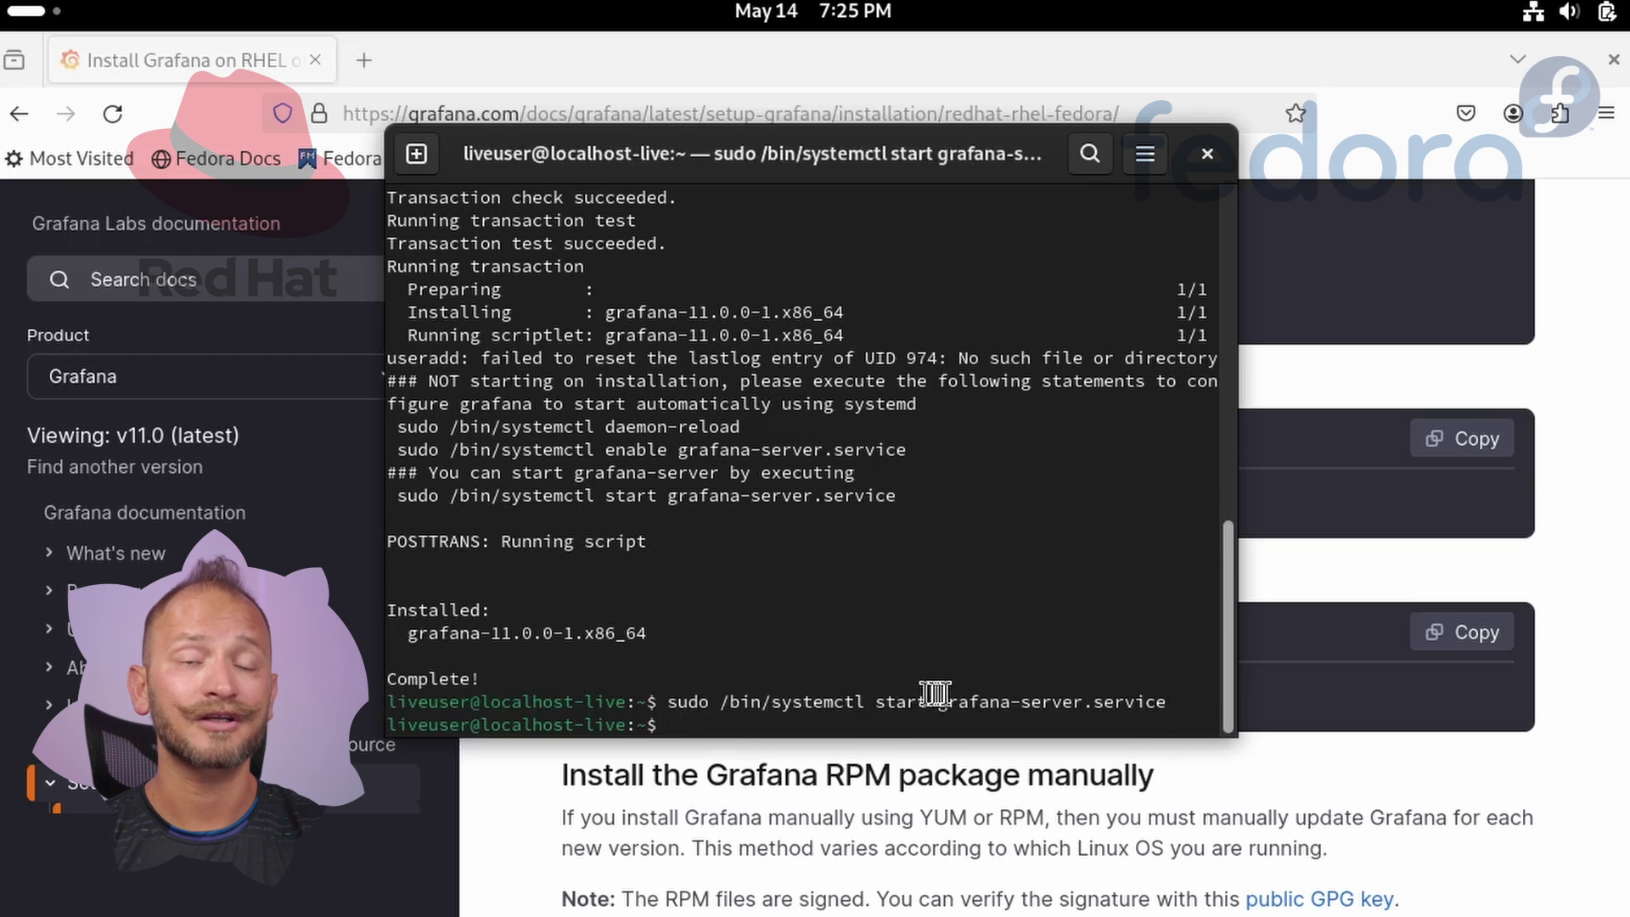
Load localhost:3000 in a new Firefox tab and log in with the default admin credentials.
left_click(702, 88)
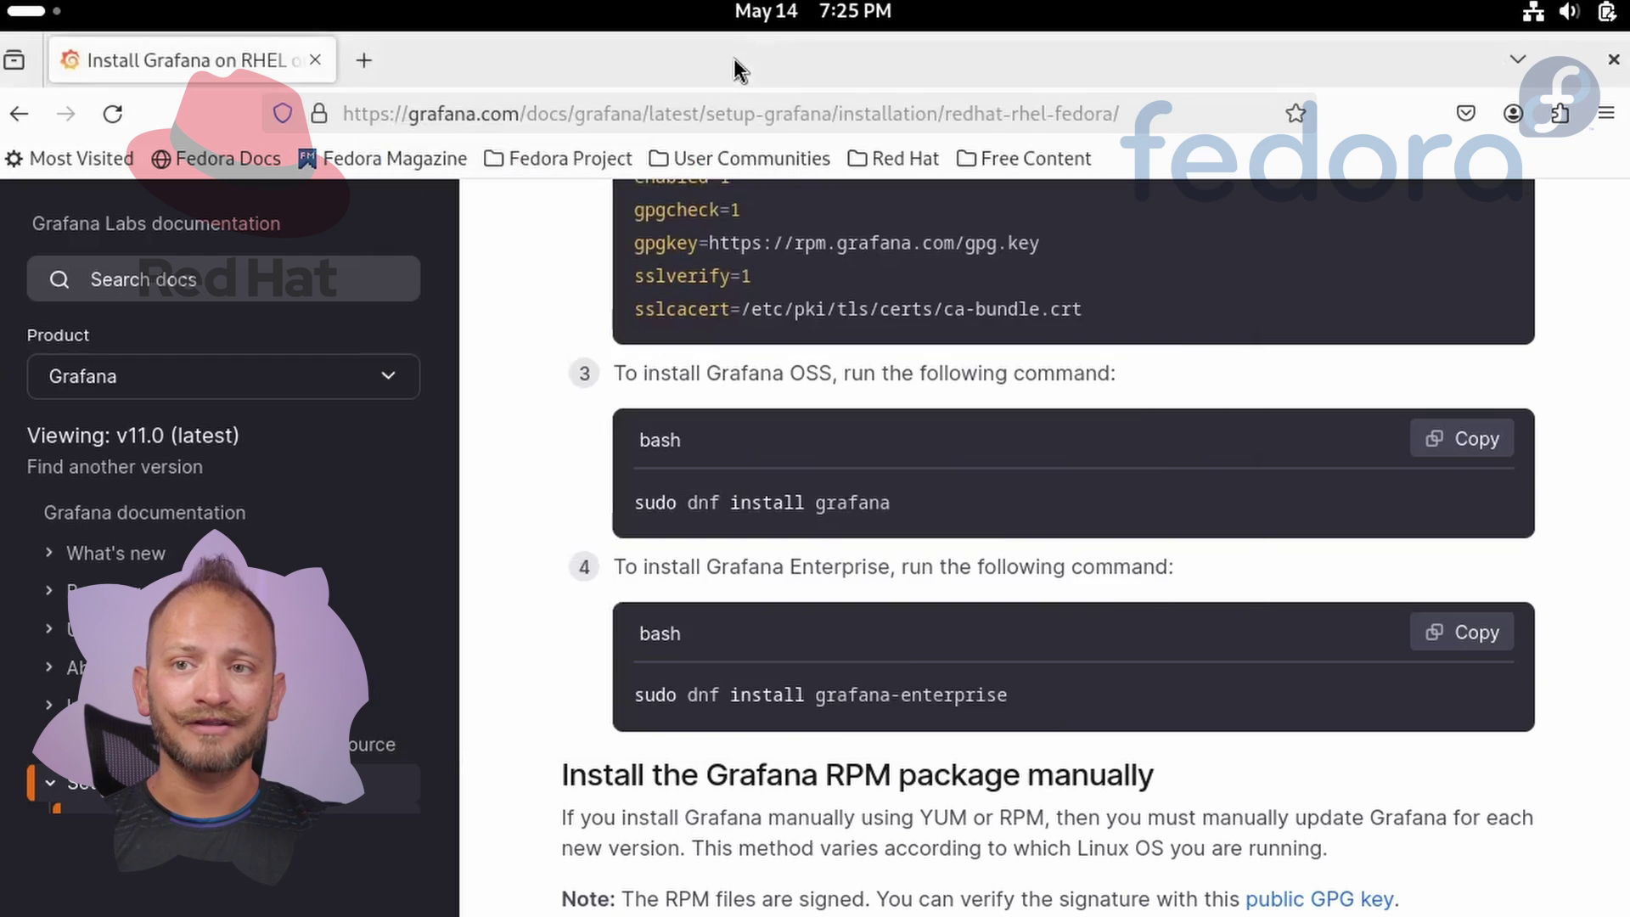
left_click(365, 51)
type("l")
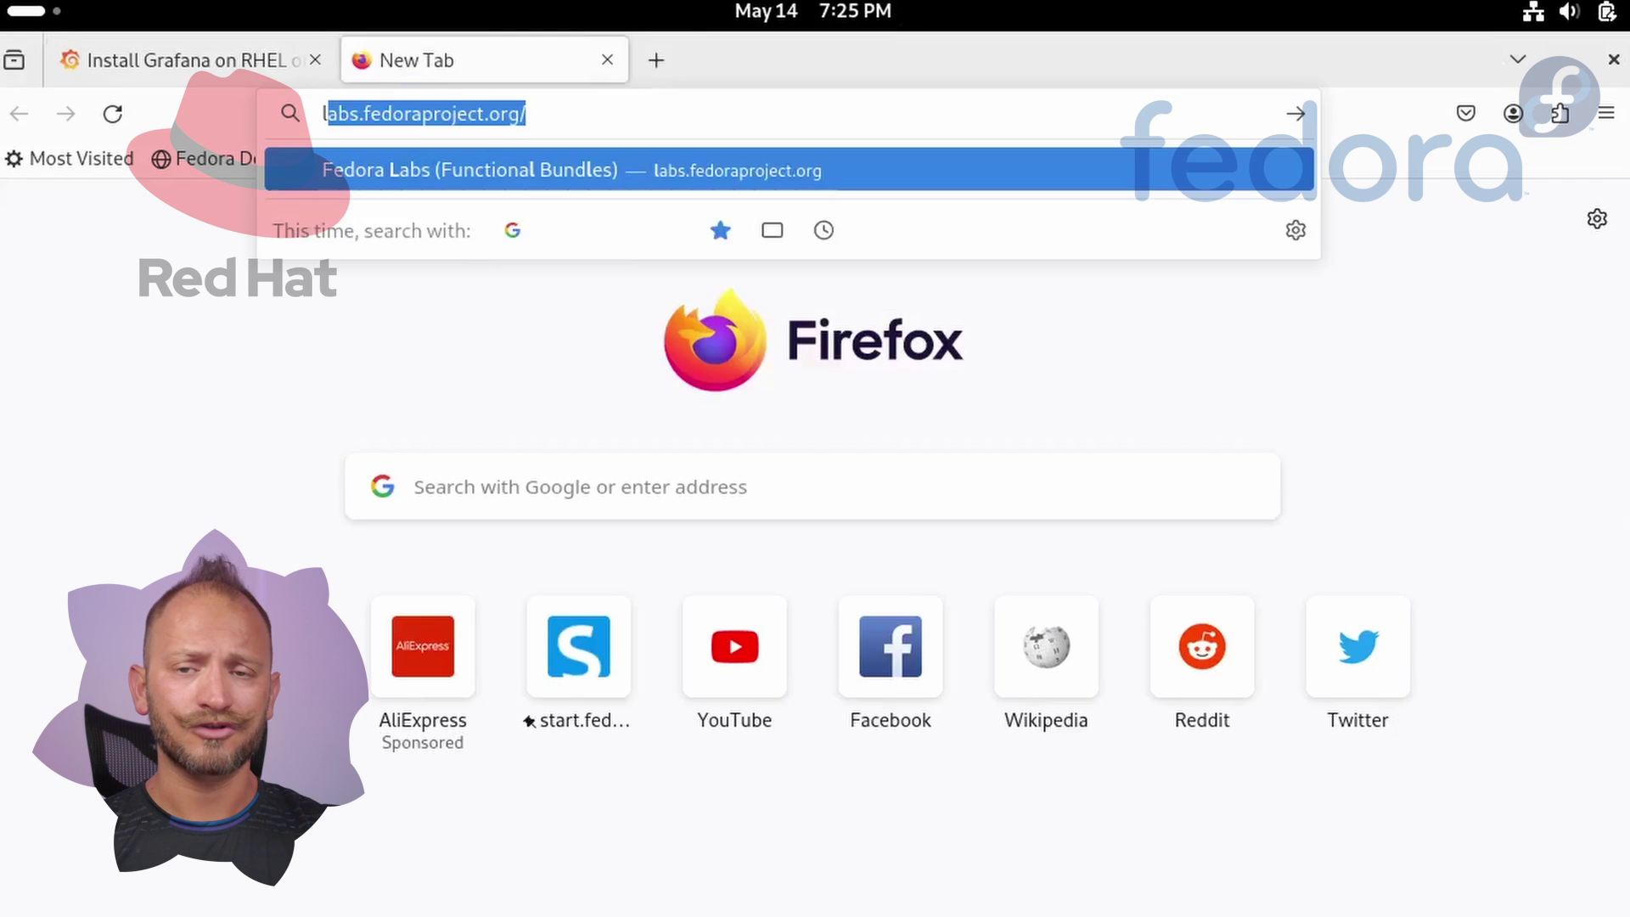
type("ocalhost:3000")
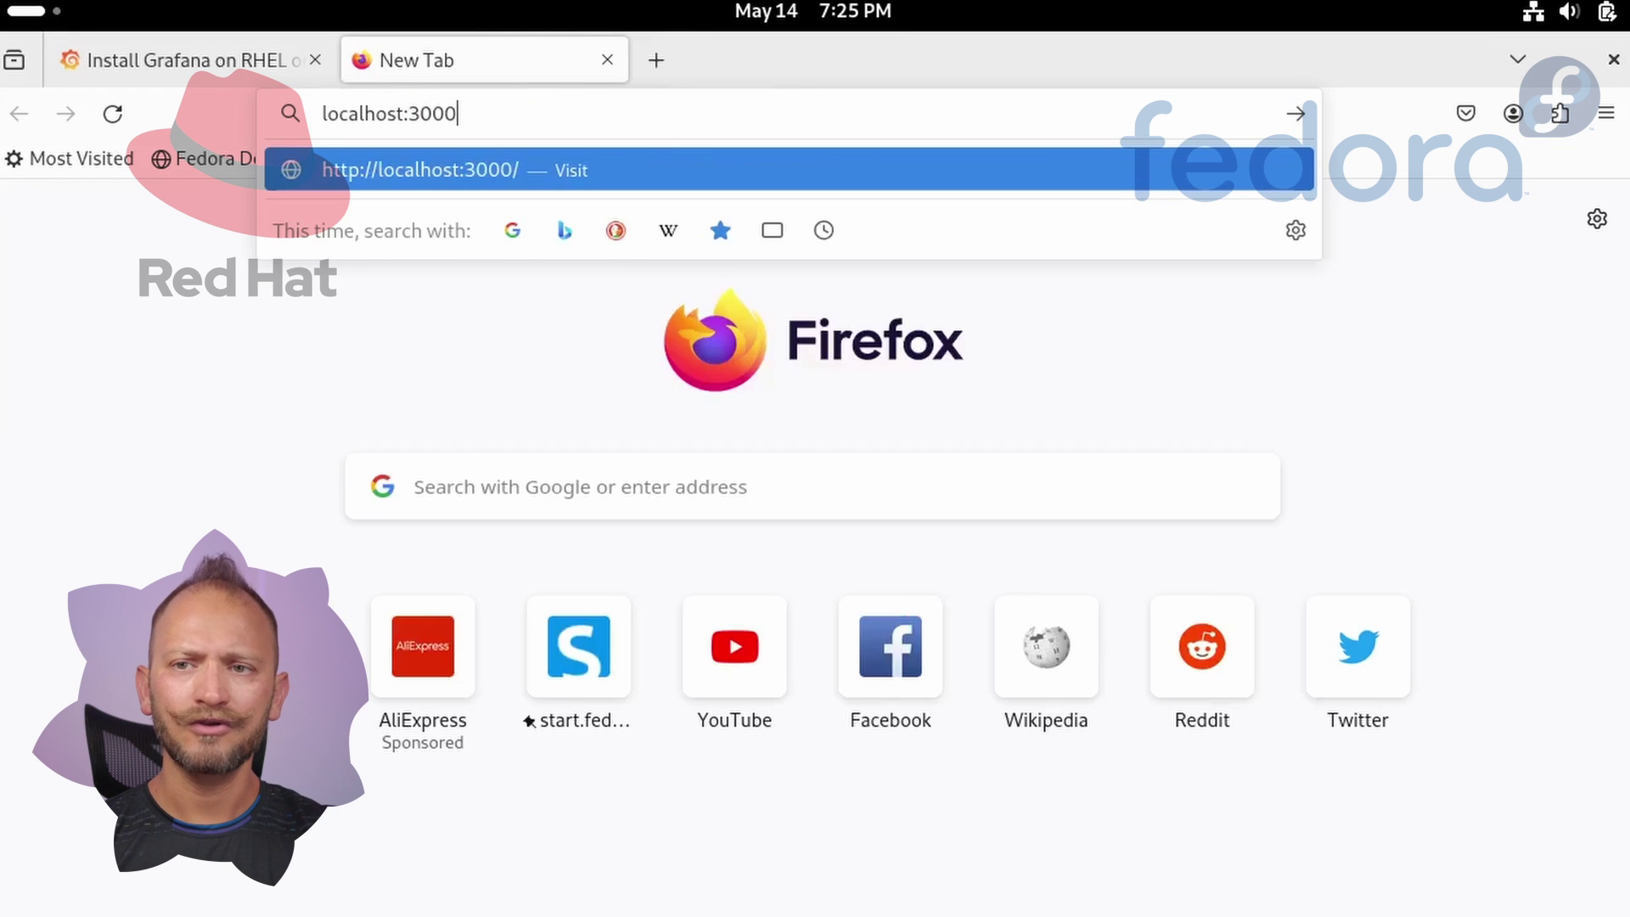
key("Return")
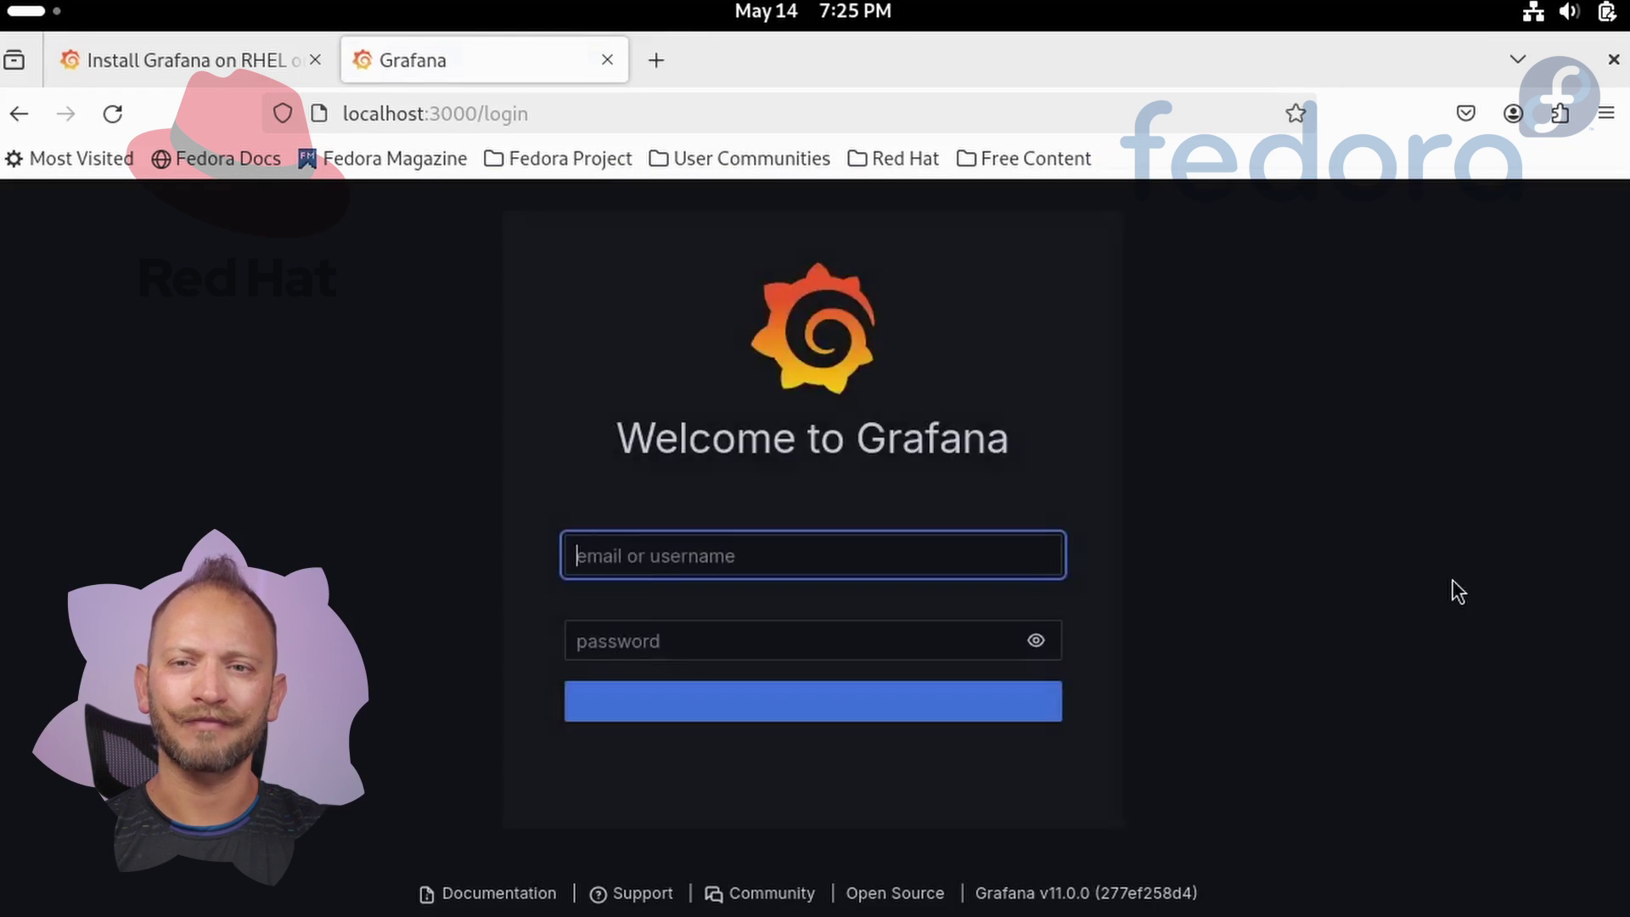
type("admin")
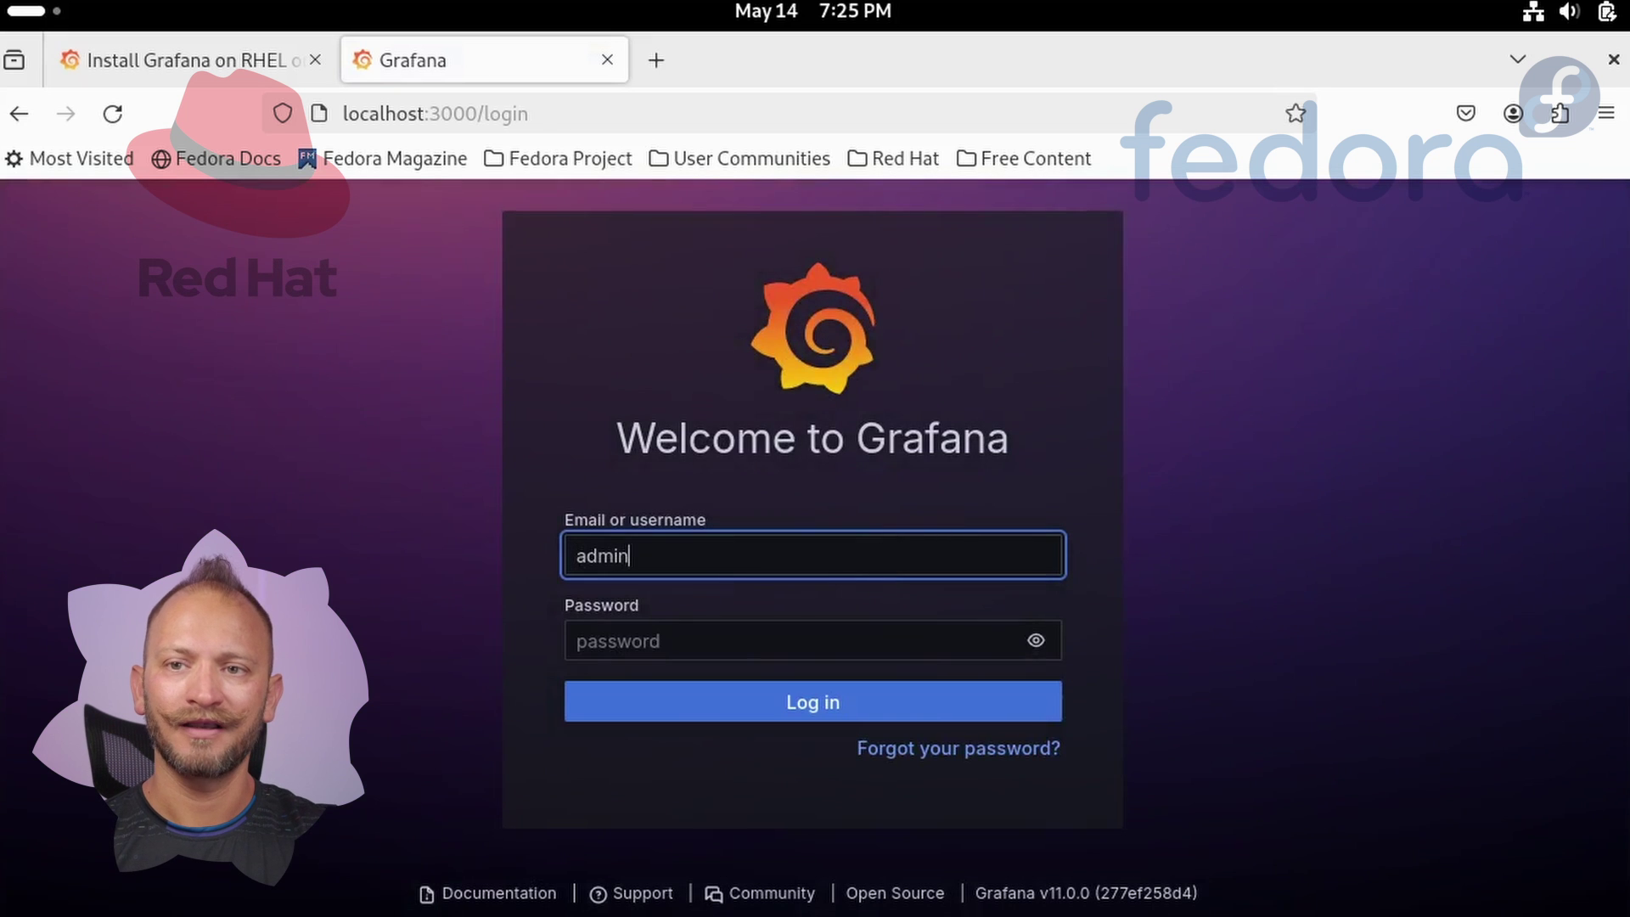
key("Tab")
type("admin")
left_click(754, 699)
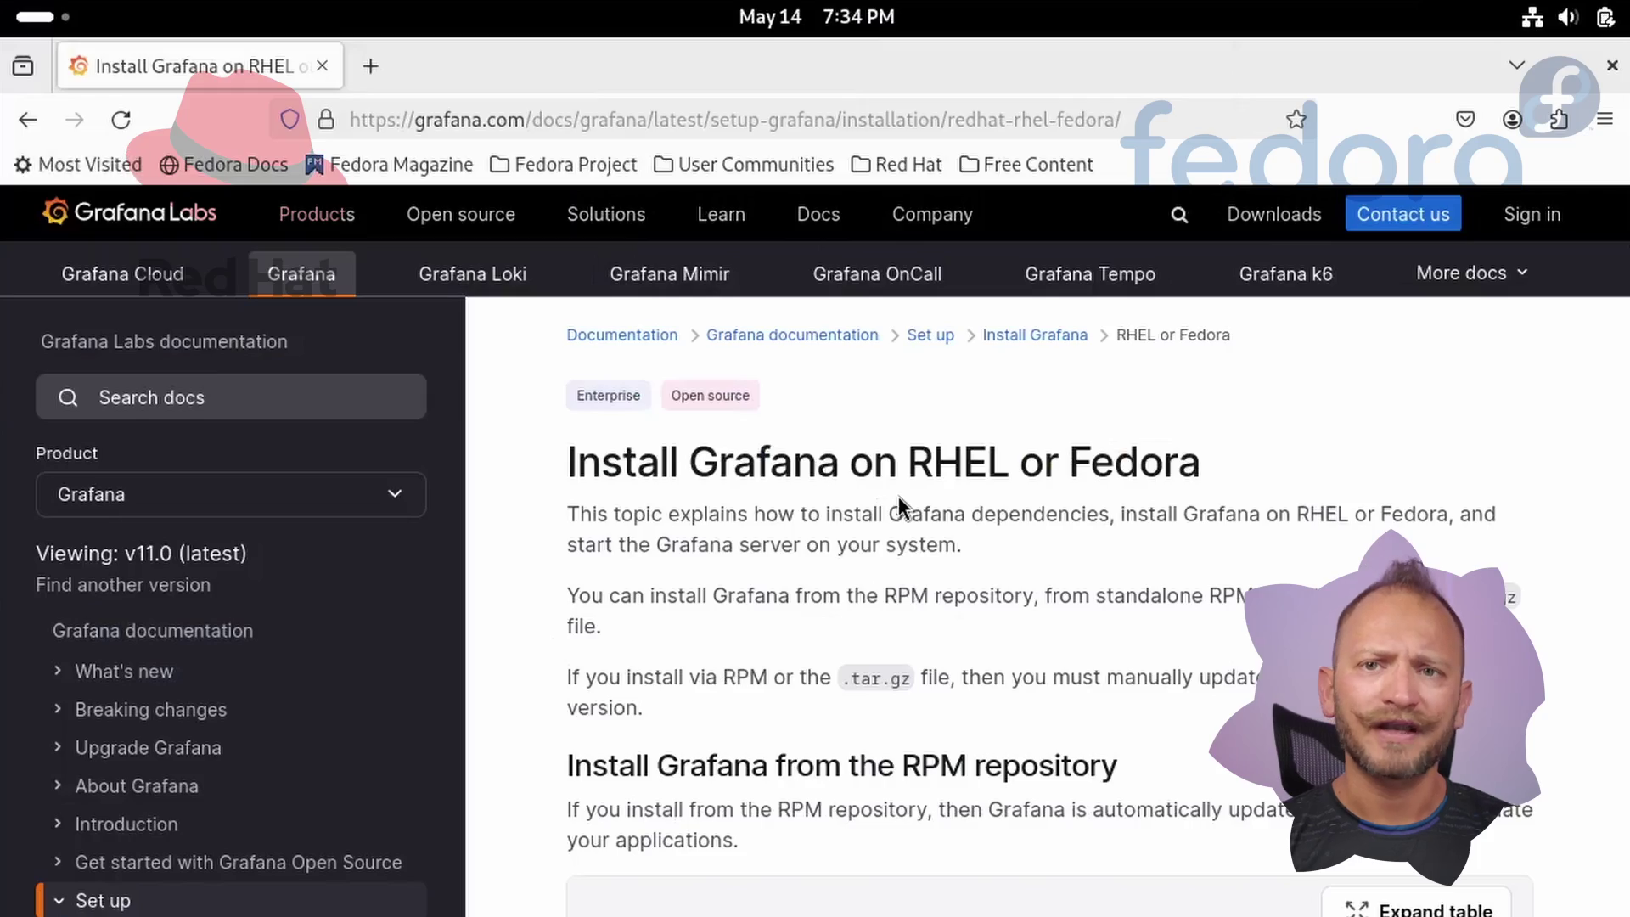
Open the Grafana download page and keep the Enterprise edition selected.
scroll(899, 496, "down", 10)
scroll(898, 497, "down", 12)
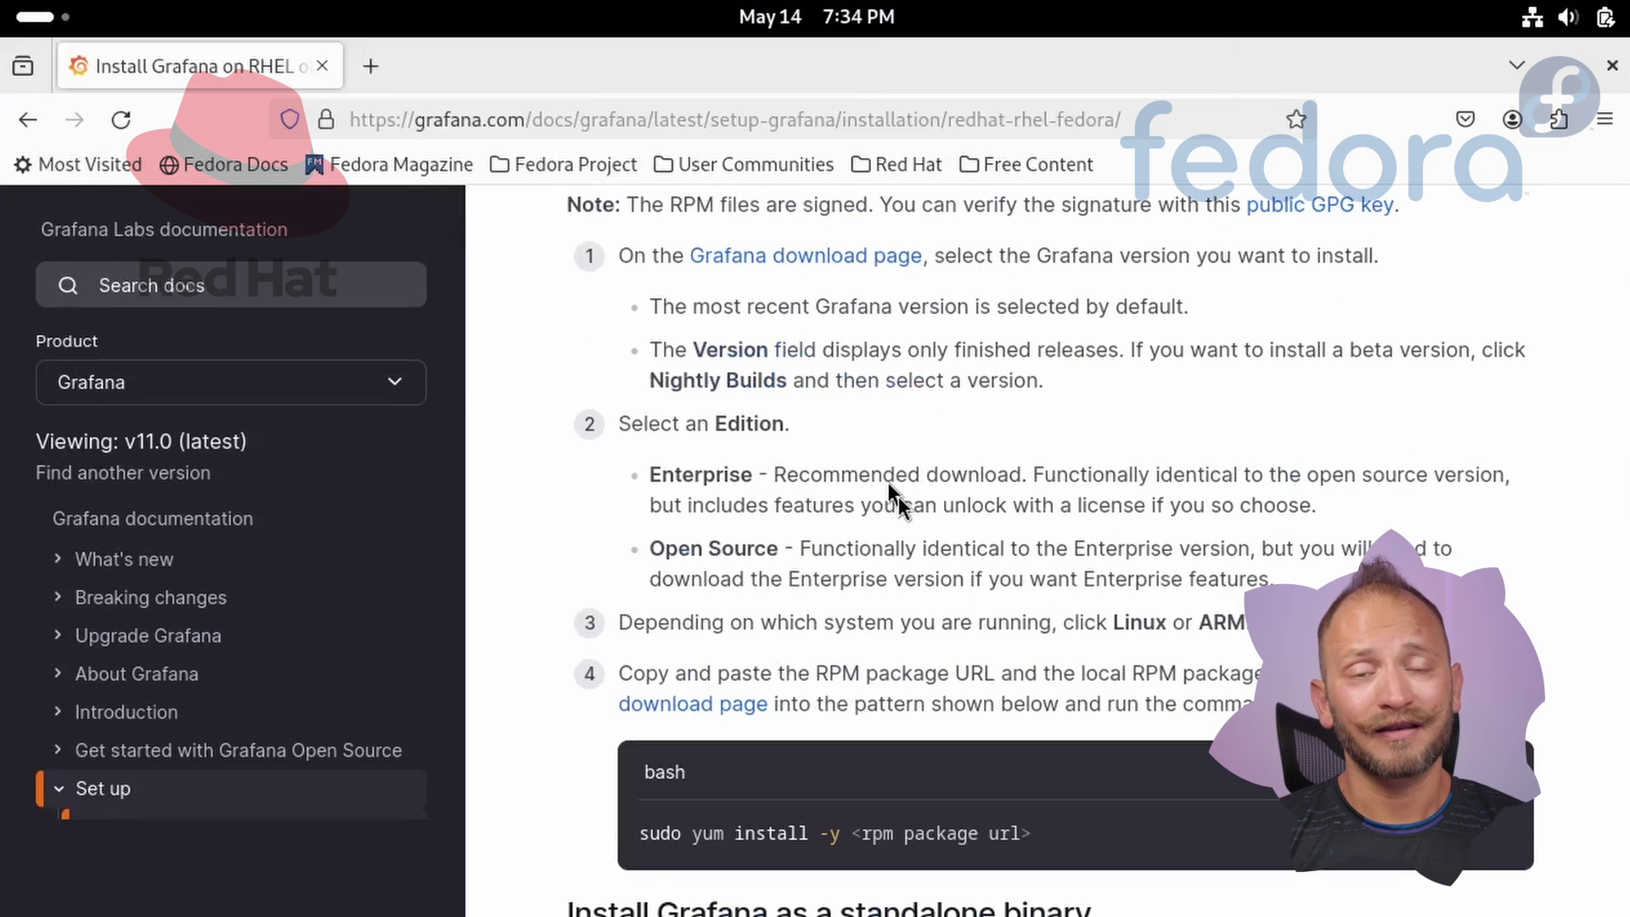
left_click(838, 258)
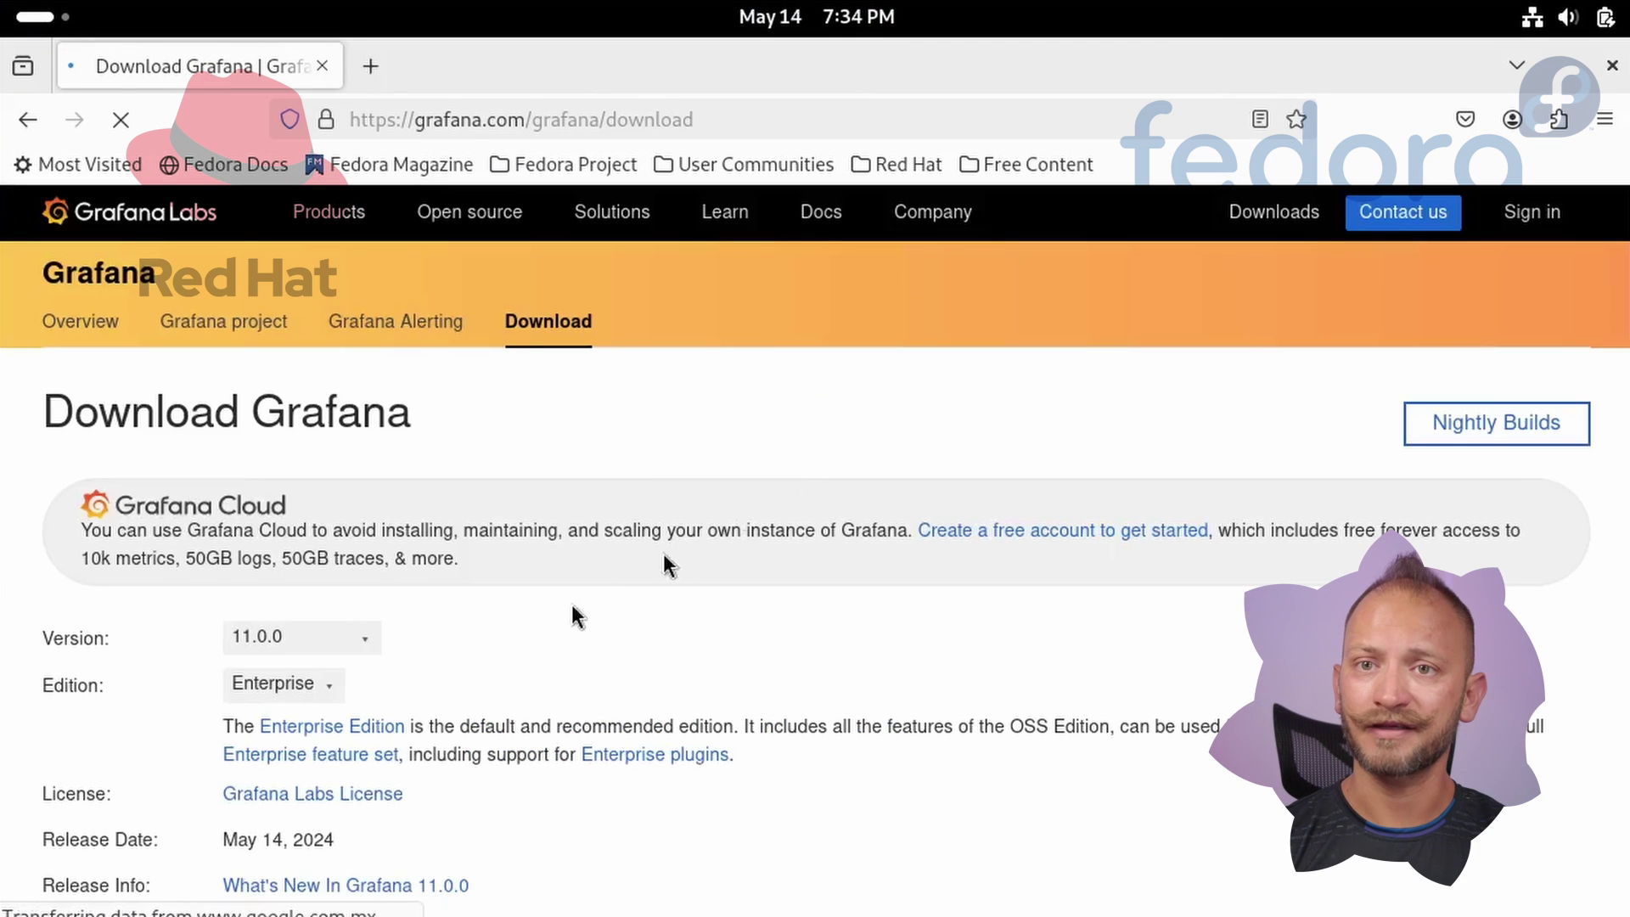
left_click(258, 693)
left_click(691, 654)
Choose 64-bit Linux downloads and select the Red Hat/Fedora sudo yum install command.
scroll(691, 644, "down", 5)
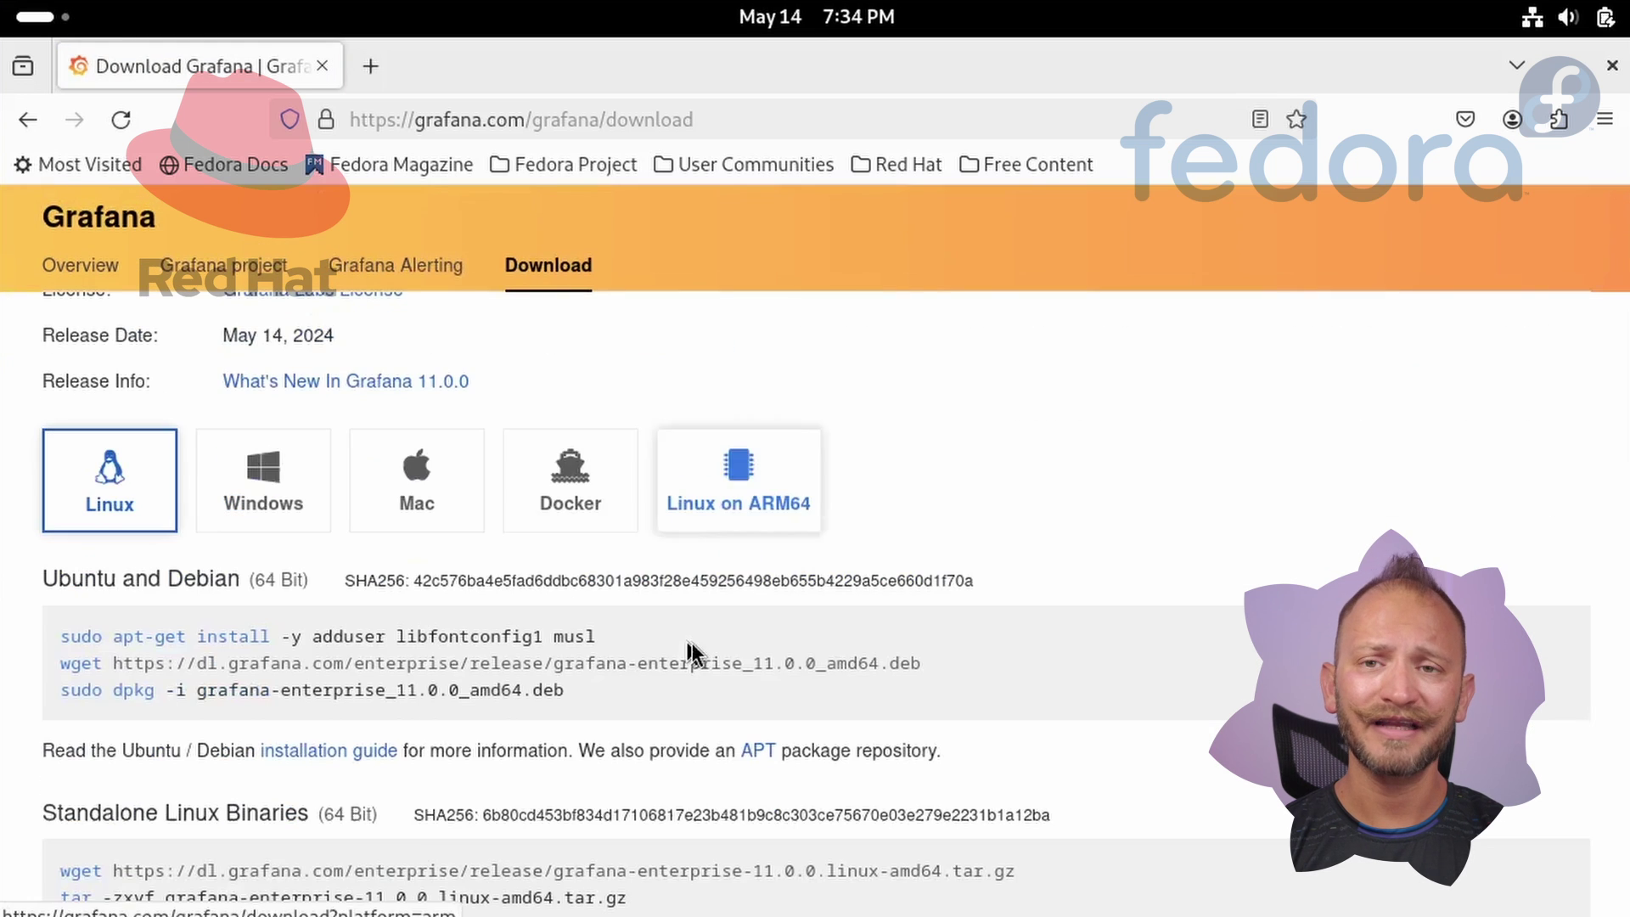
left_click(762, 508)
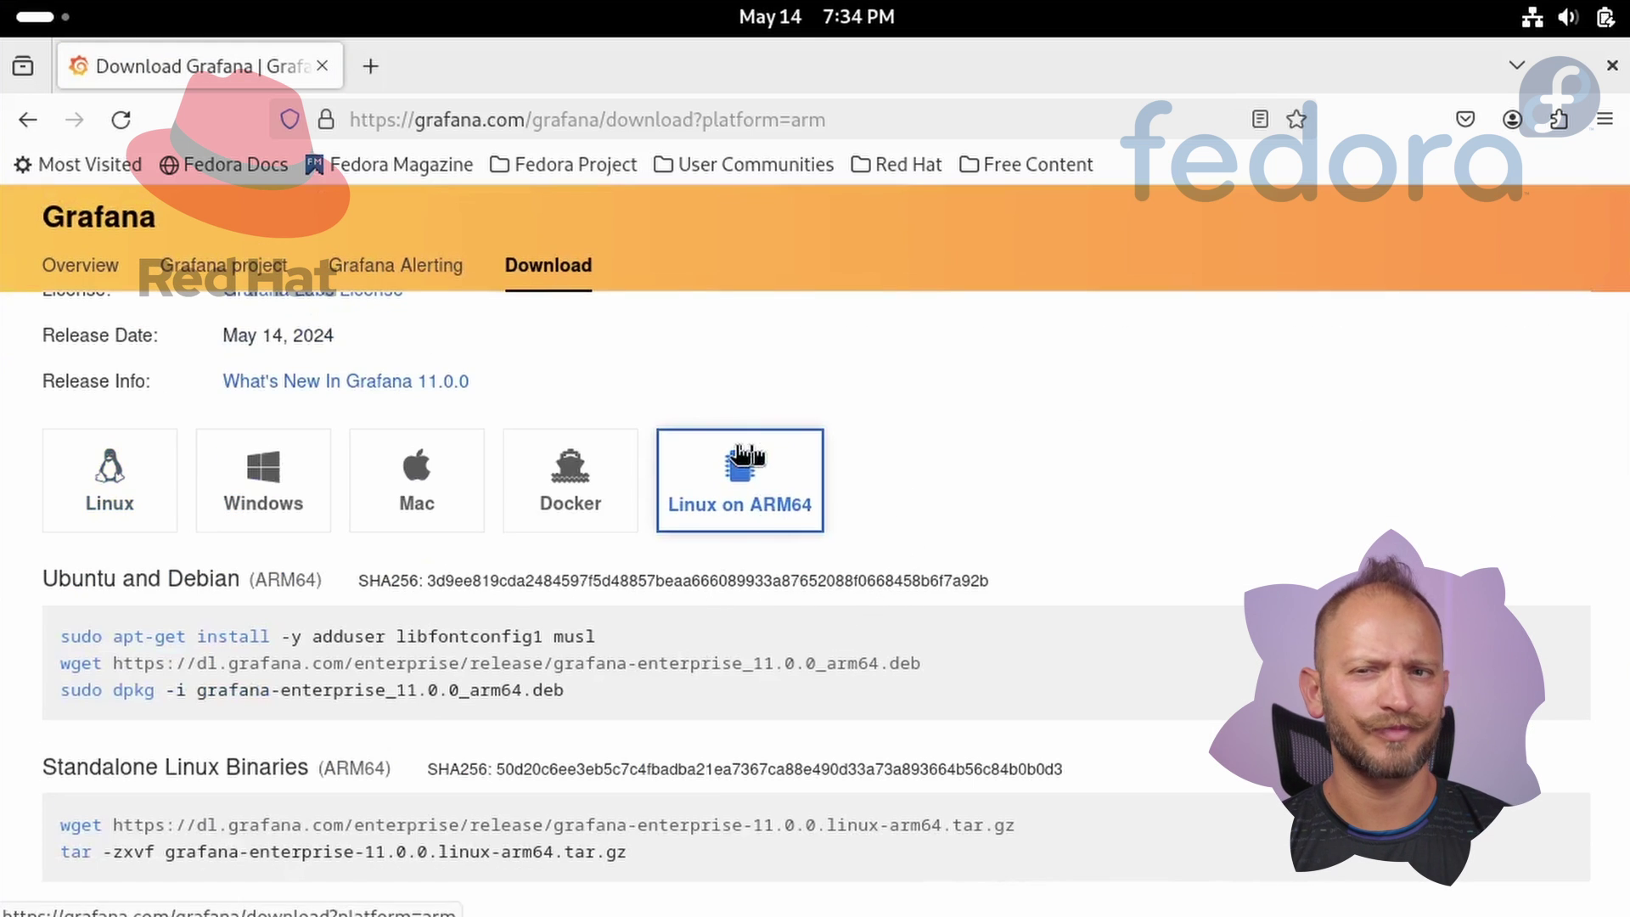
left_click(93, 467)
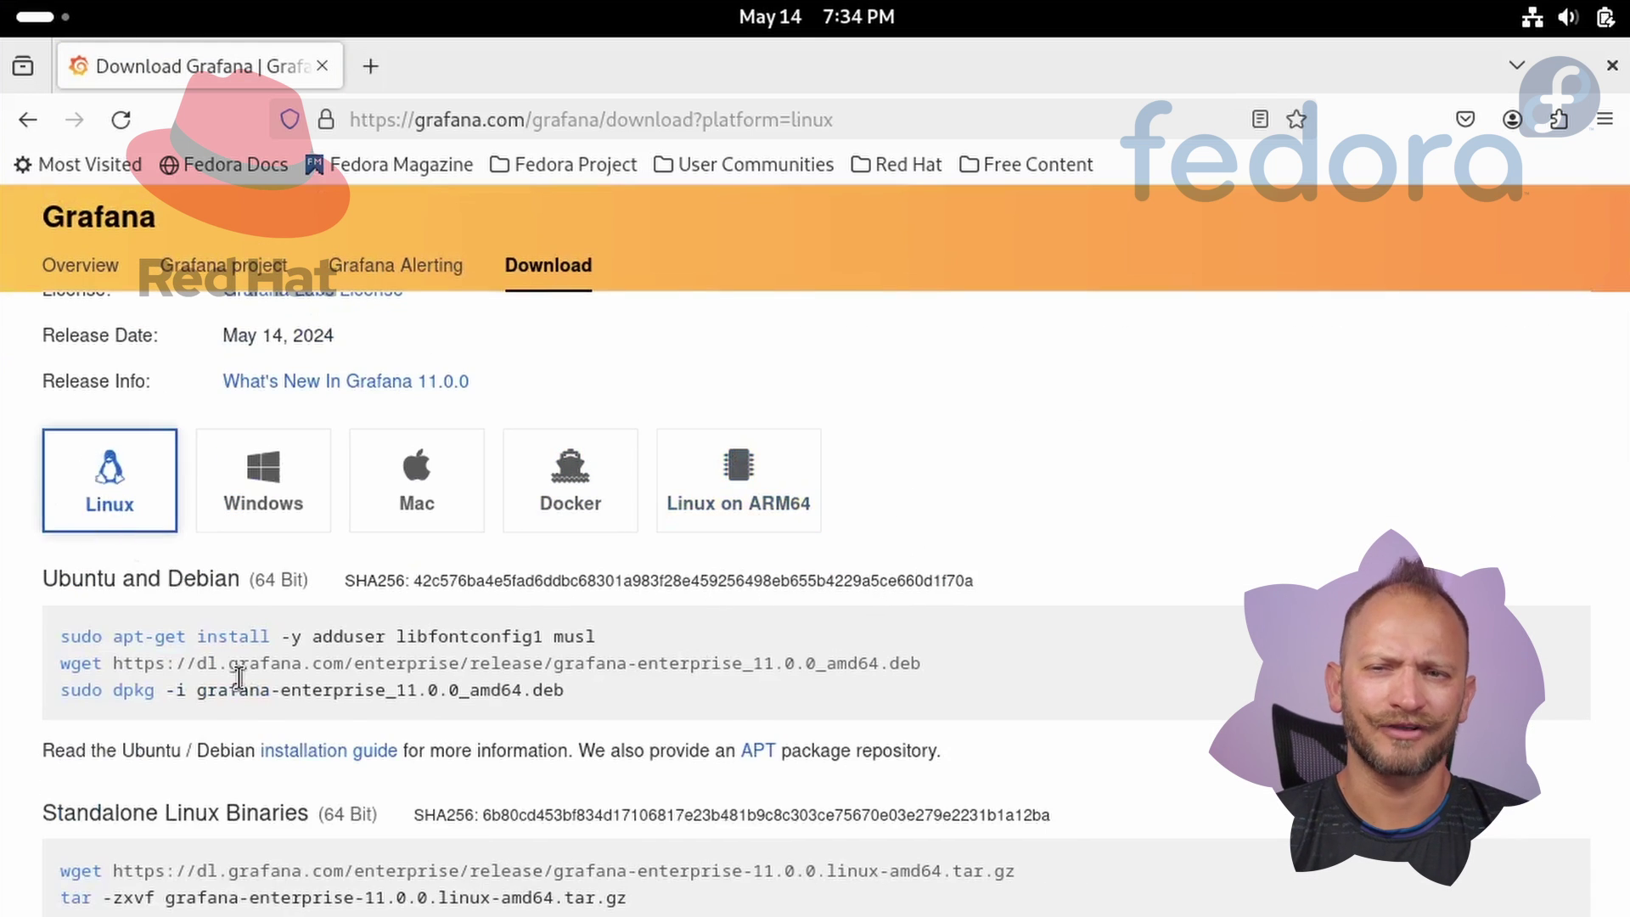
scroll(240, 677, "down", 2)
scroll(241, 681, "down", 2)
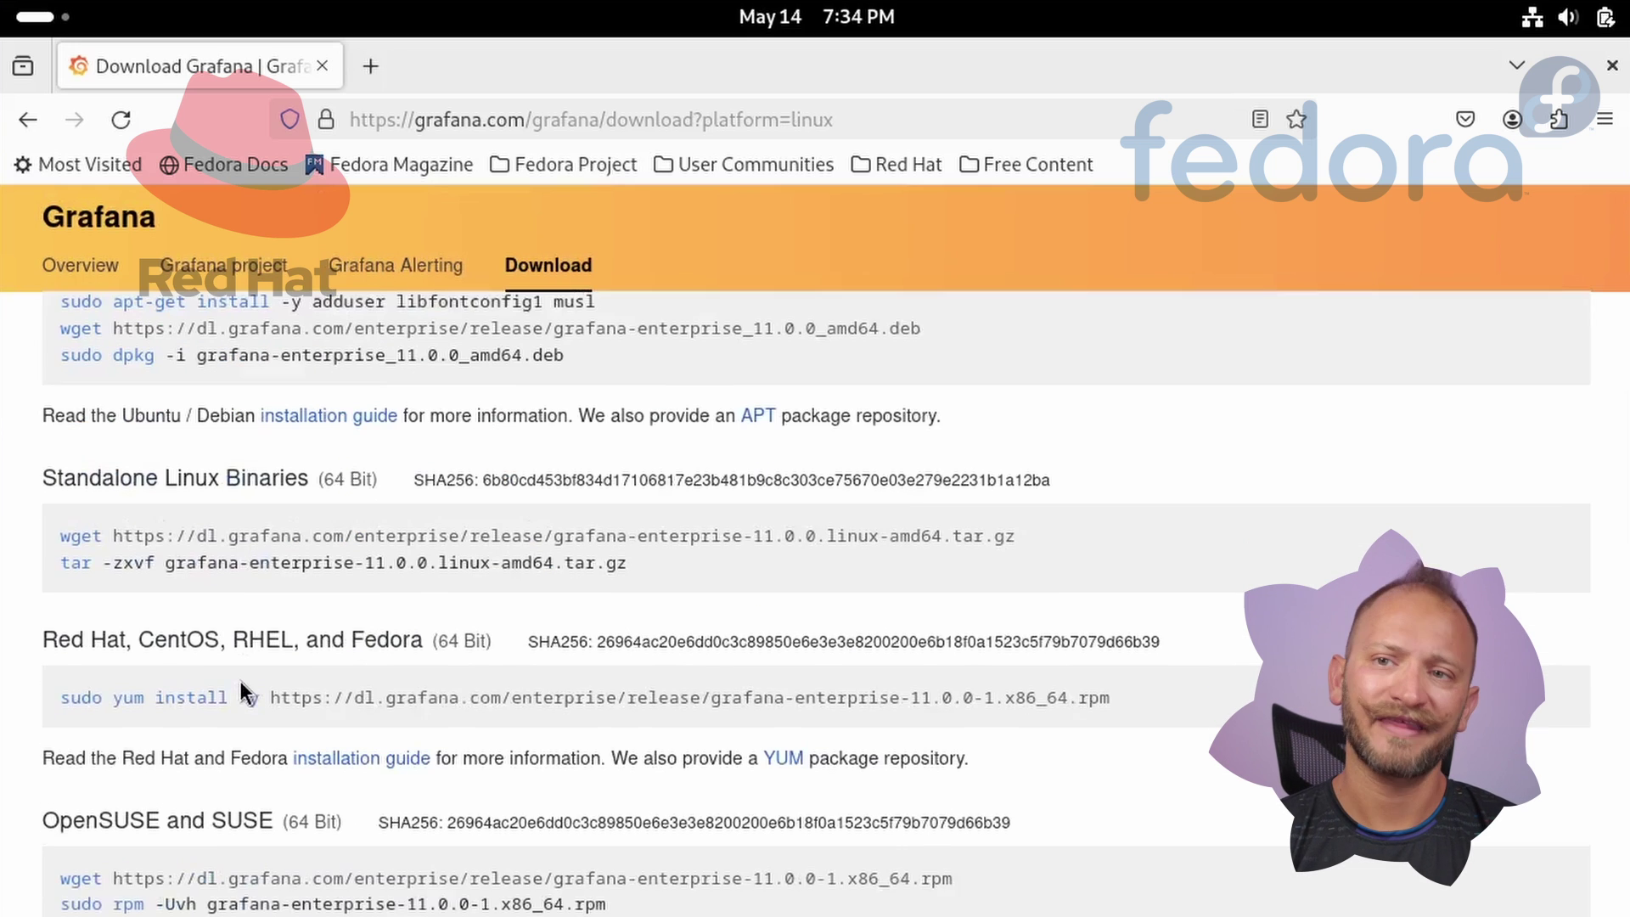
left_click_drag(1132, 706, 44, 709)
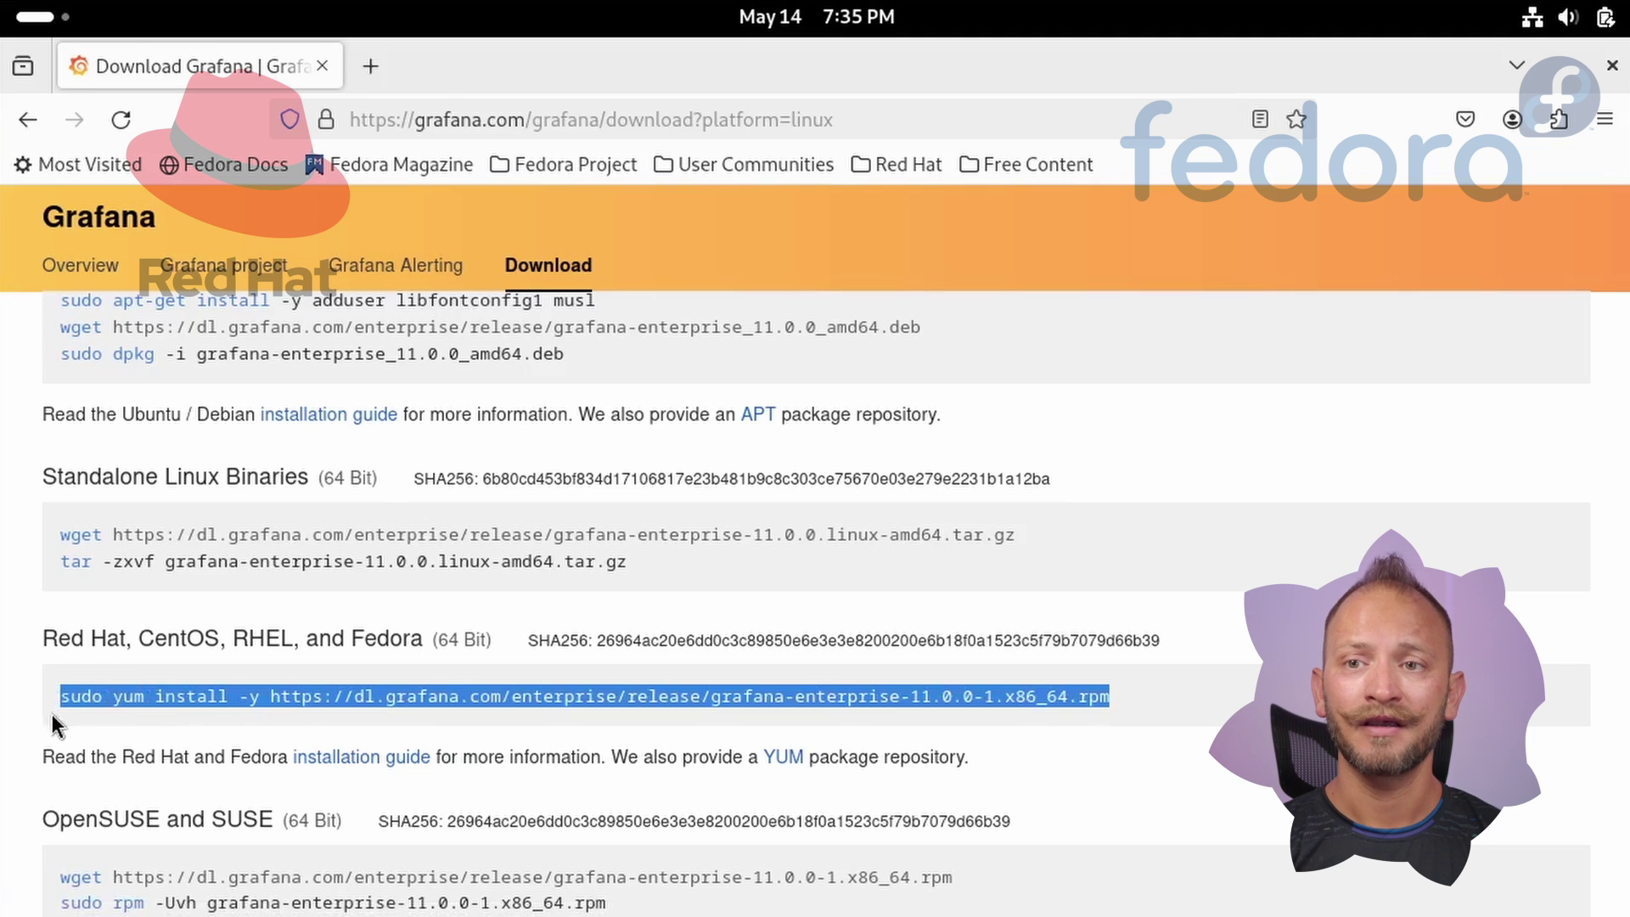
Install the grafana-enterprise 11.0.0 RPM in a new terminal with the copied yum install -y command.
key("ctrl+alt+t")
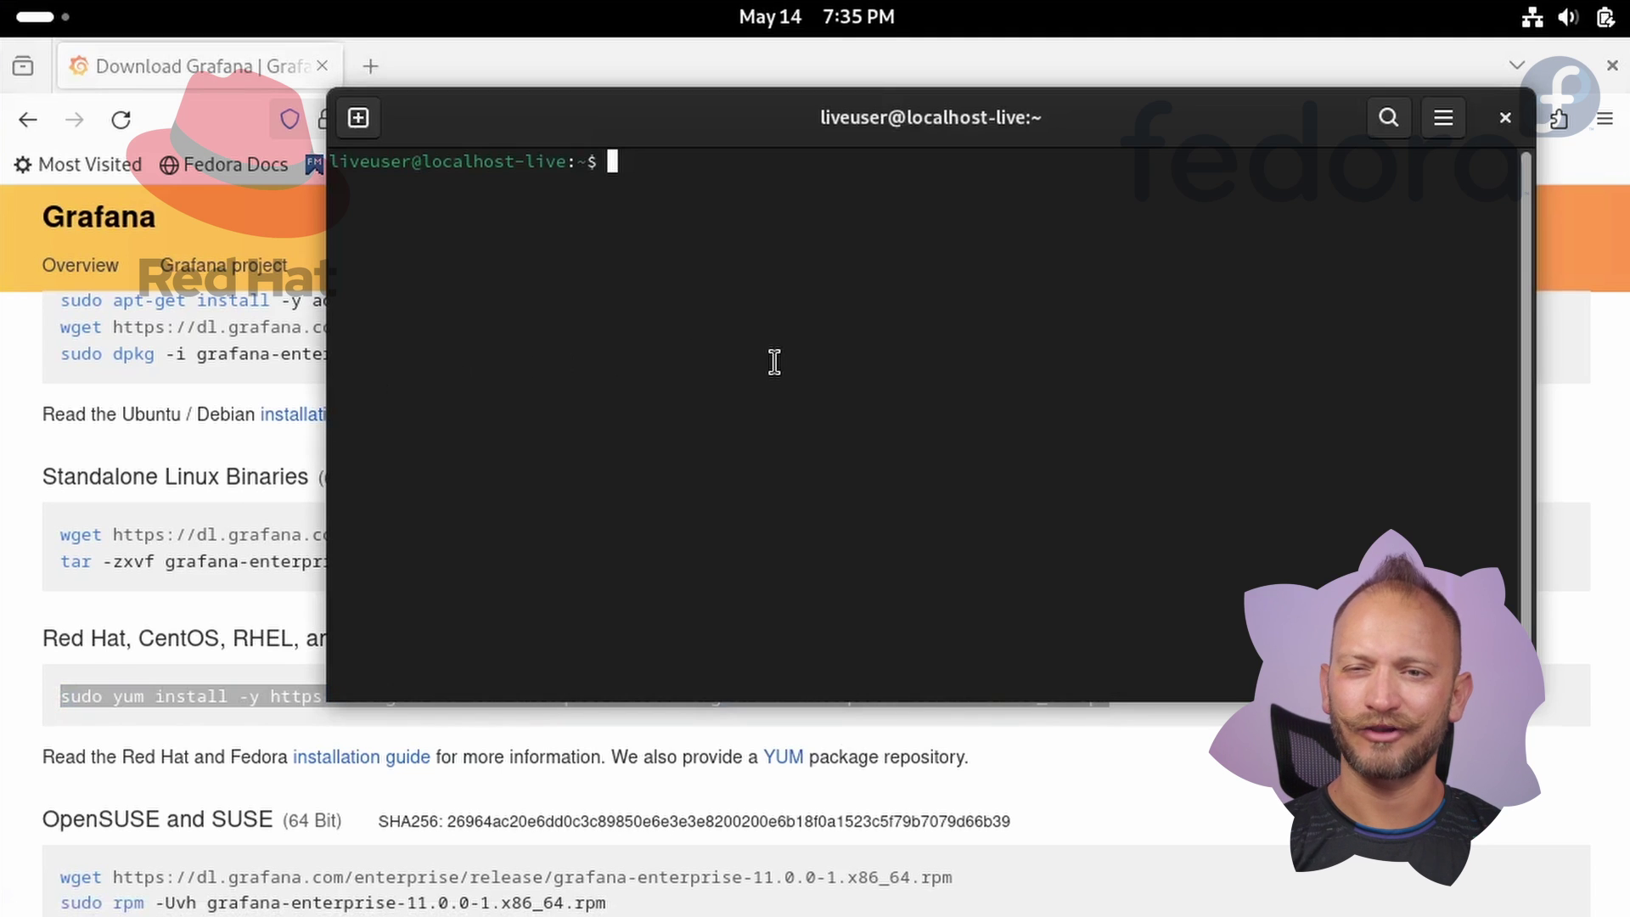
type("sudo yum install -y https://dl.grafana.com/enterprise/release/grafana-enterprise-11.0.0-1.x86_64.rpm")
key("Return")
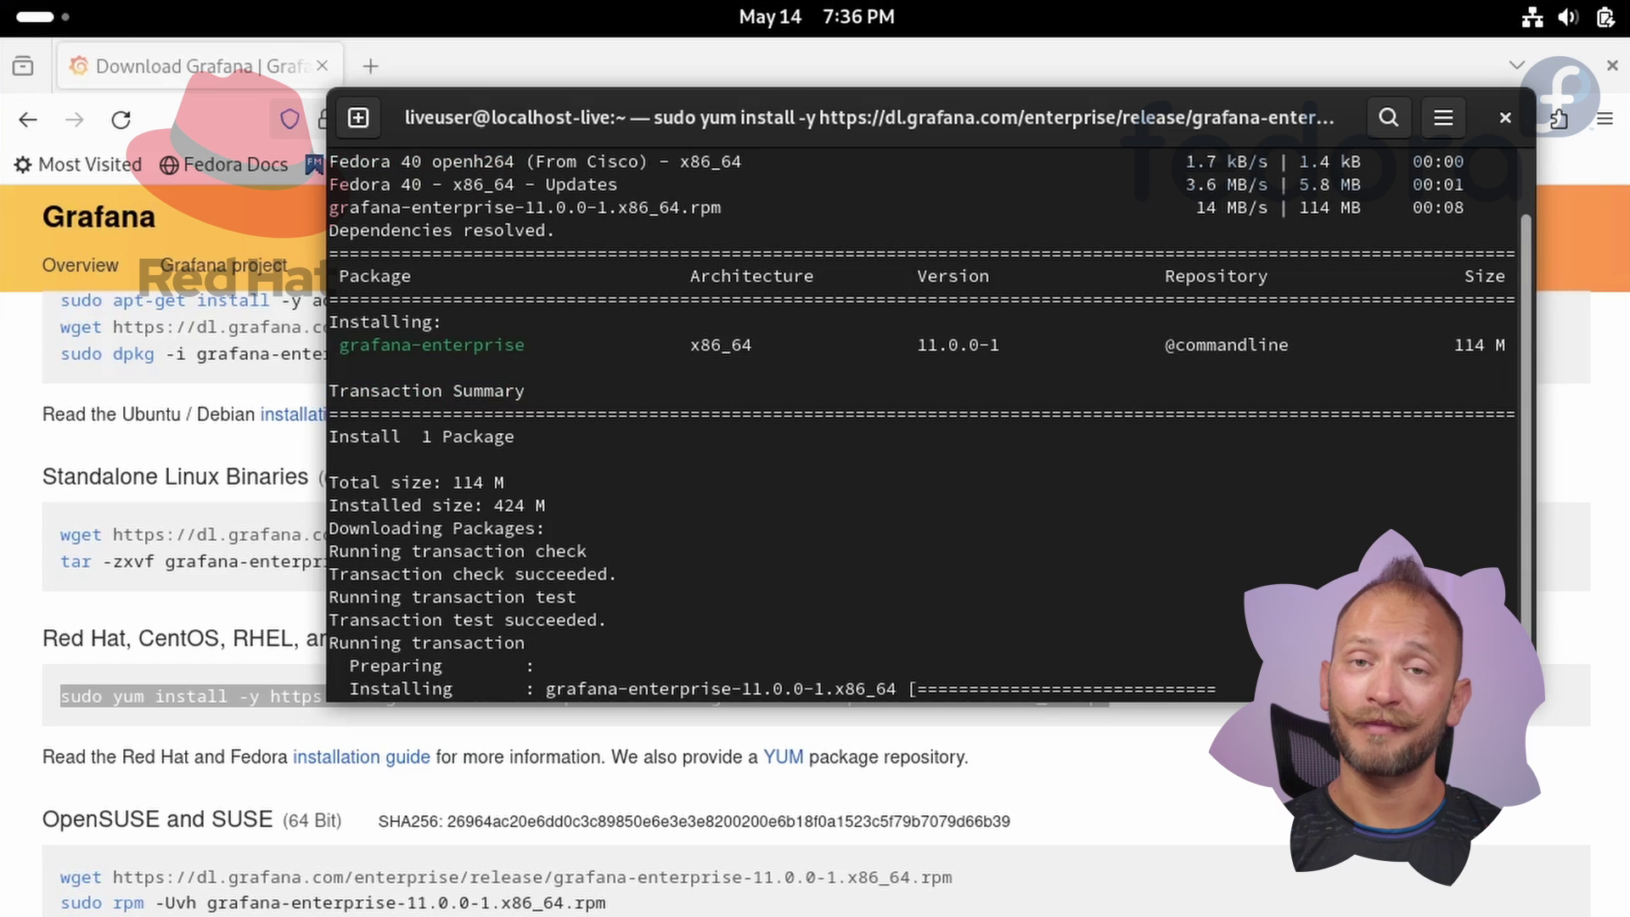
Copy and run 'sudo /bin/systemctl start grafana-server.service' from the yum output.
left_click_drag(331, 416, 939, 438)
left_click(820, 495)
mouse_move(819, 495)
left_mouse_down()
mouse_move(352, 487)
mouse_move(813, 481)
left_mouse_up()
left_click(353, 487)
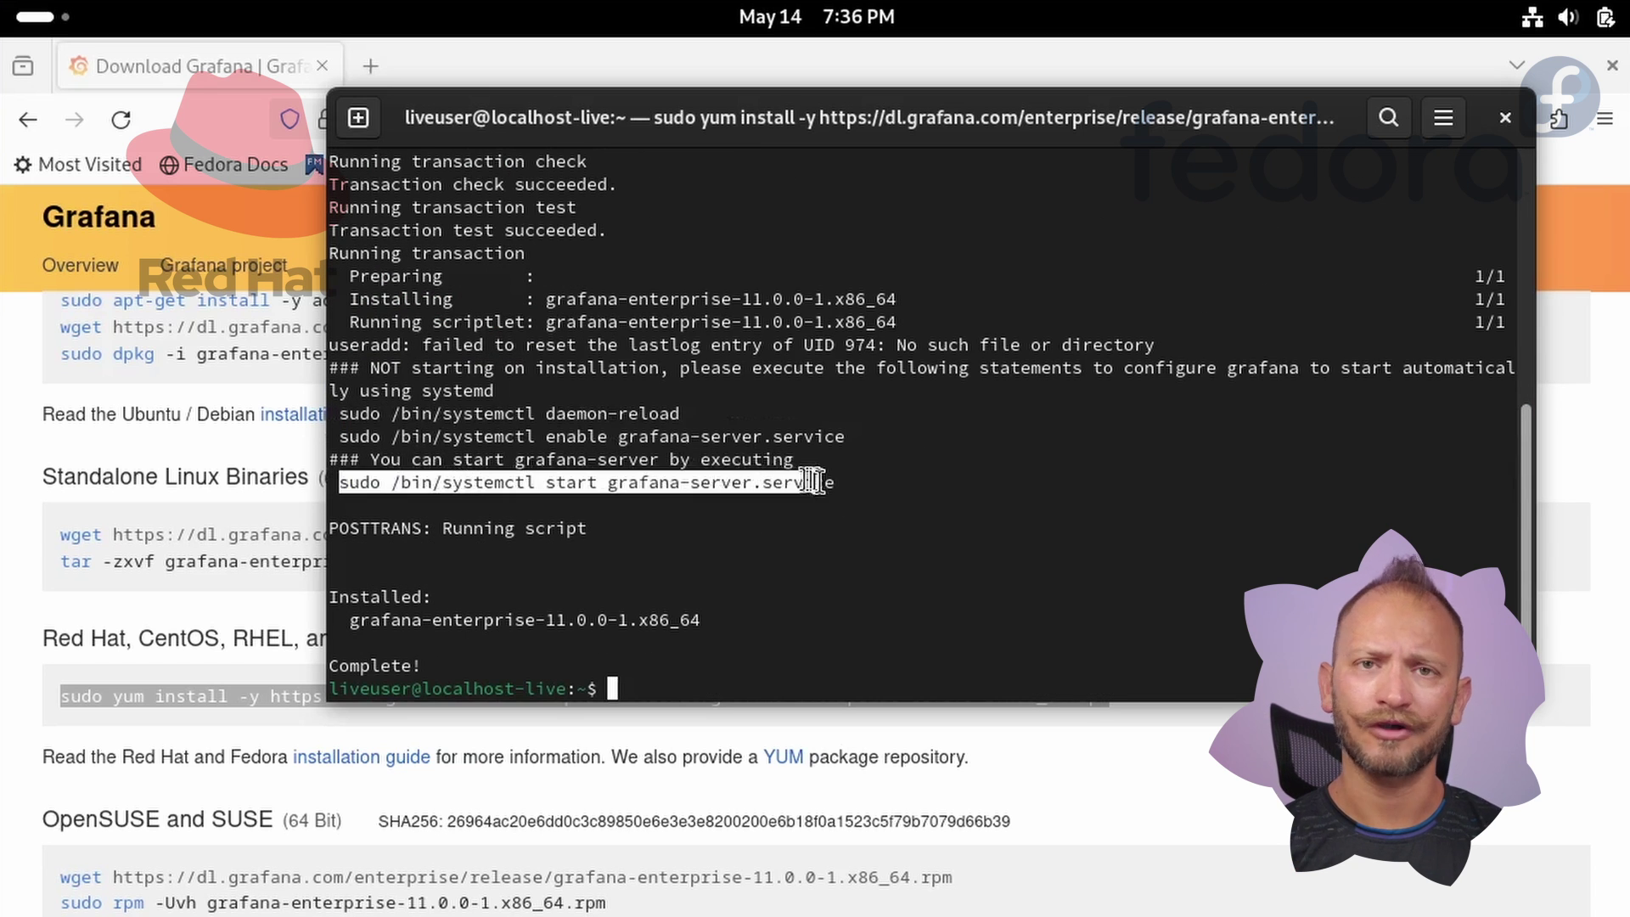
right_click(858, 486)
left_click(887, 511)
left_click(925, 665)
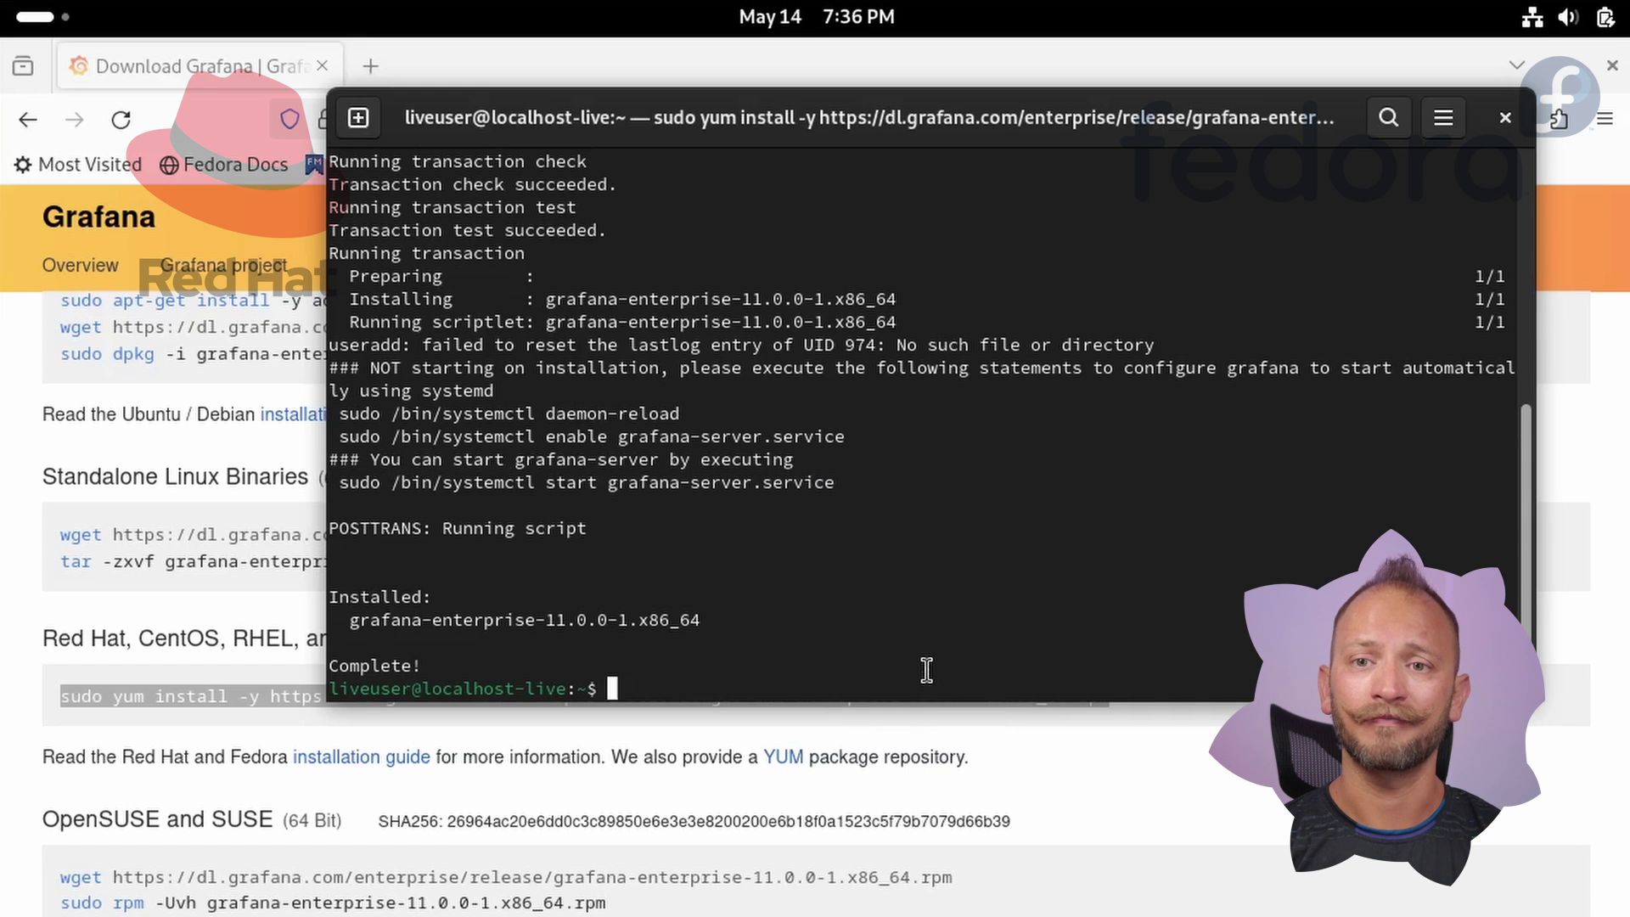
key("ctrl+shift+v")
key("Return")
Log in at localhost:3000 in a new tab with the default admin credentials, skipping the password change.
left_click(422, 65)
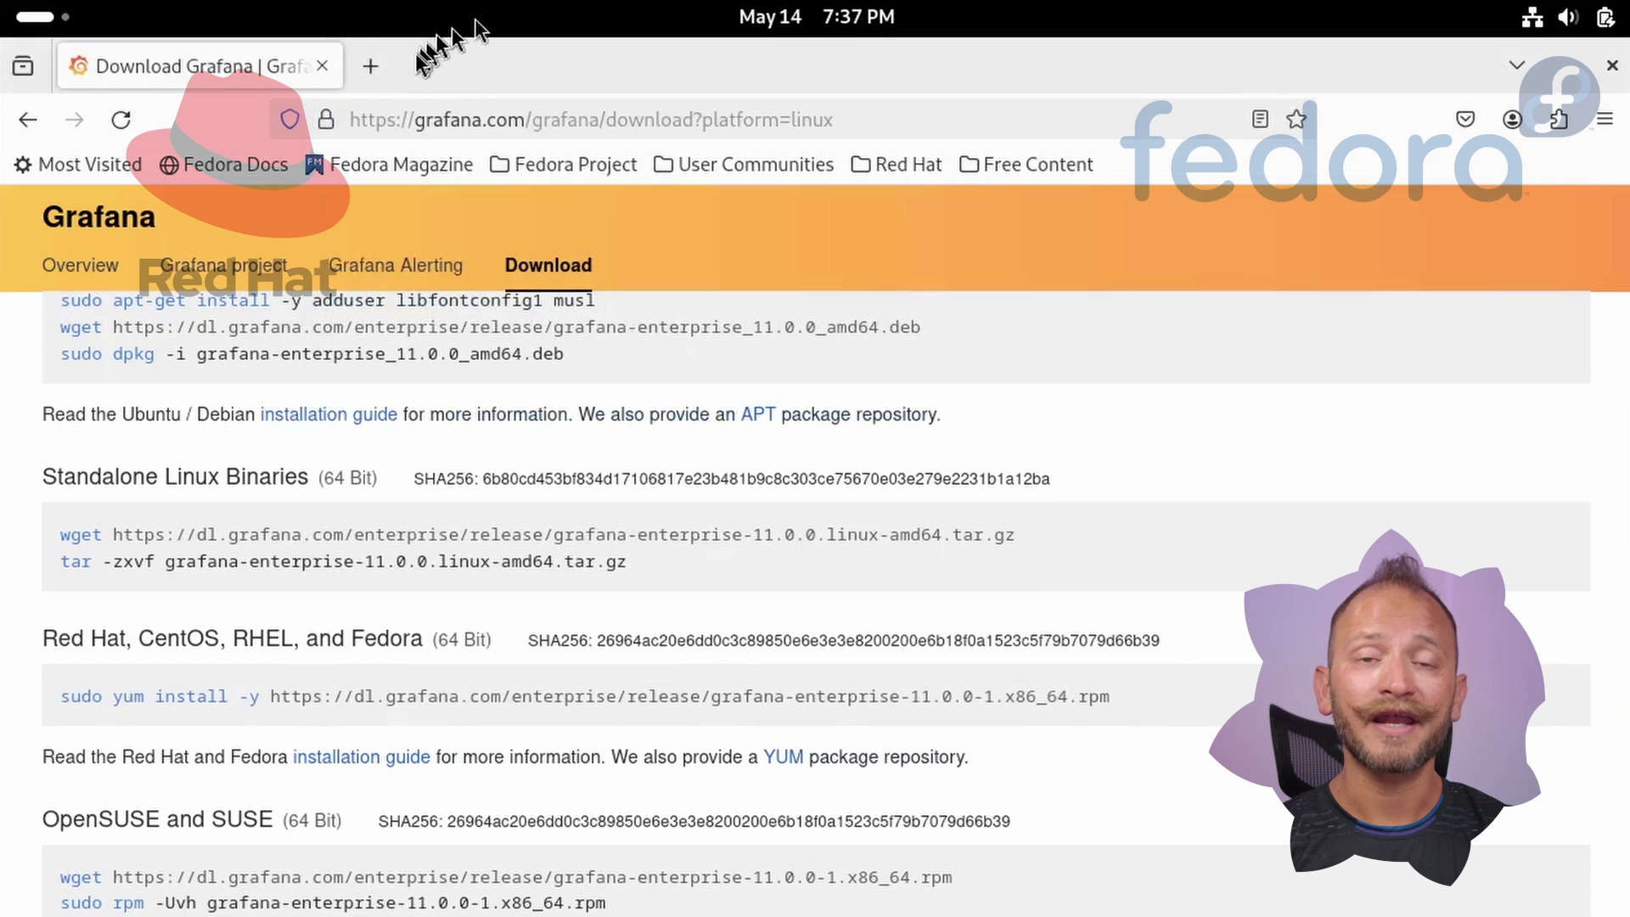
left_click(375, 65)
type("localhost:")
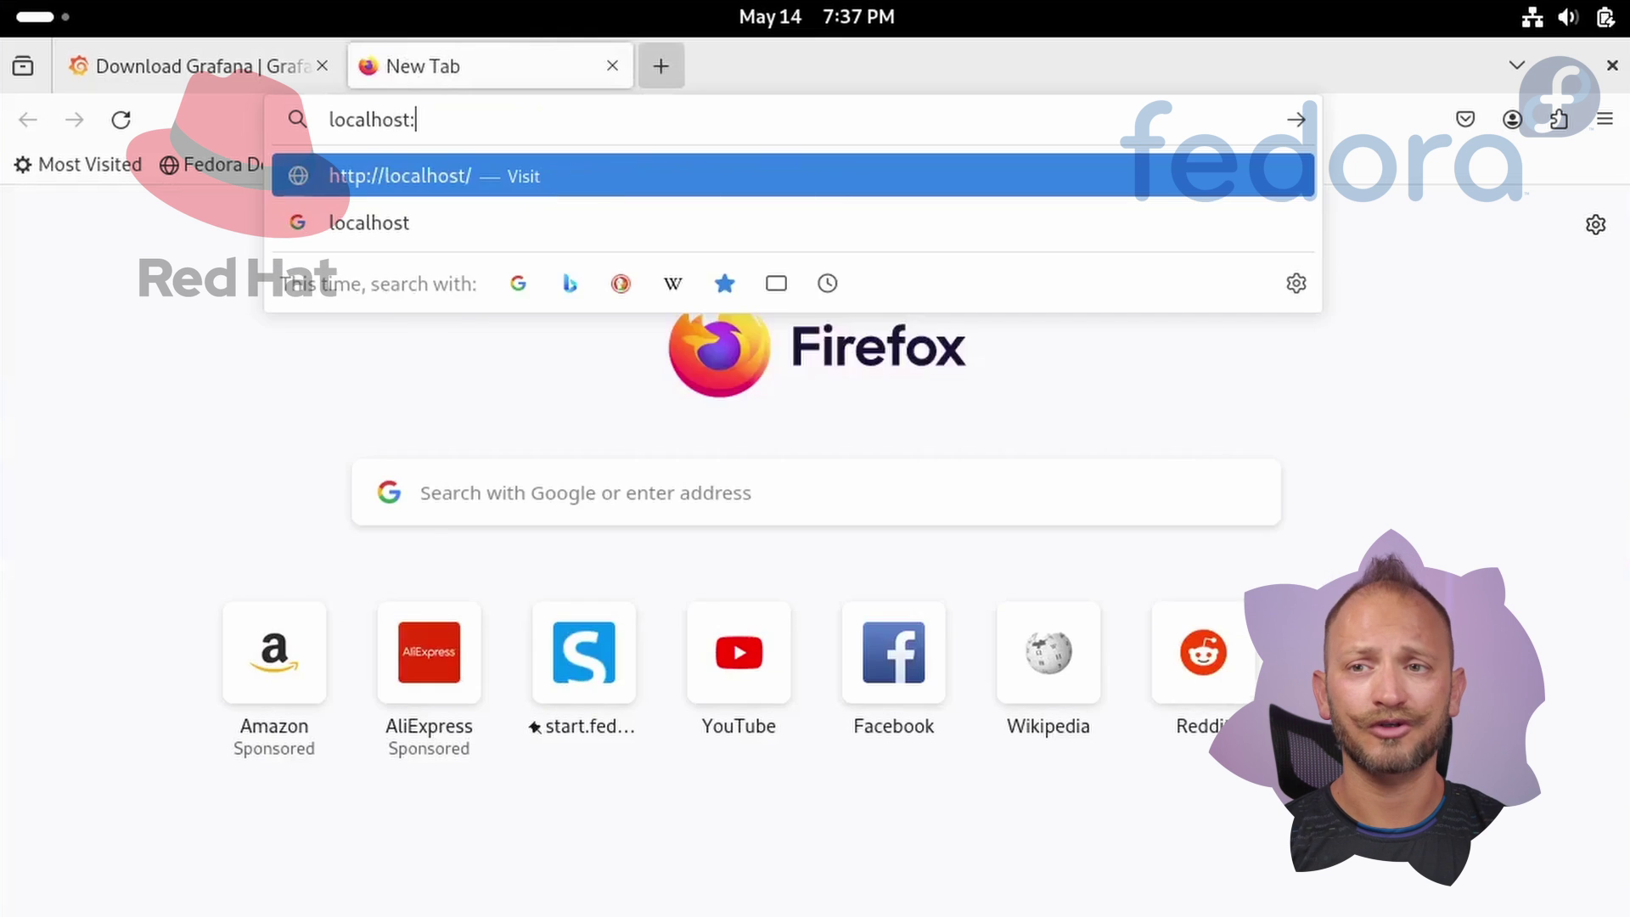
type("3000")
key("Return")
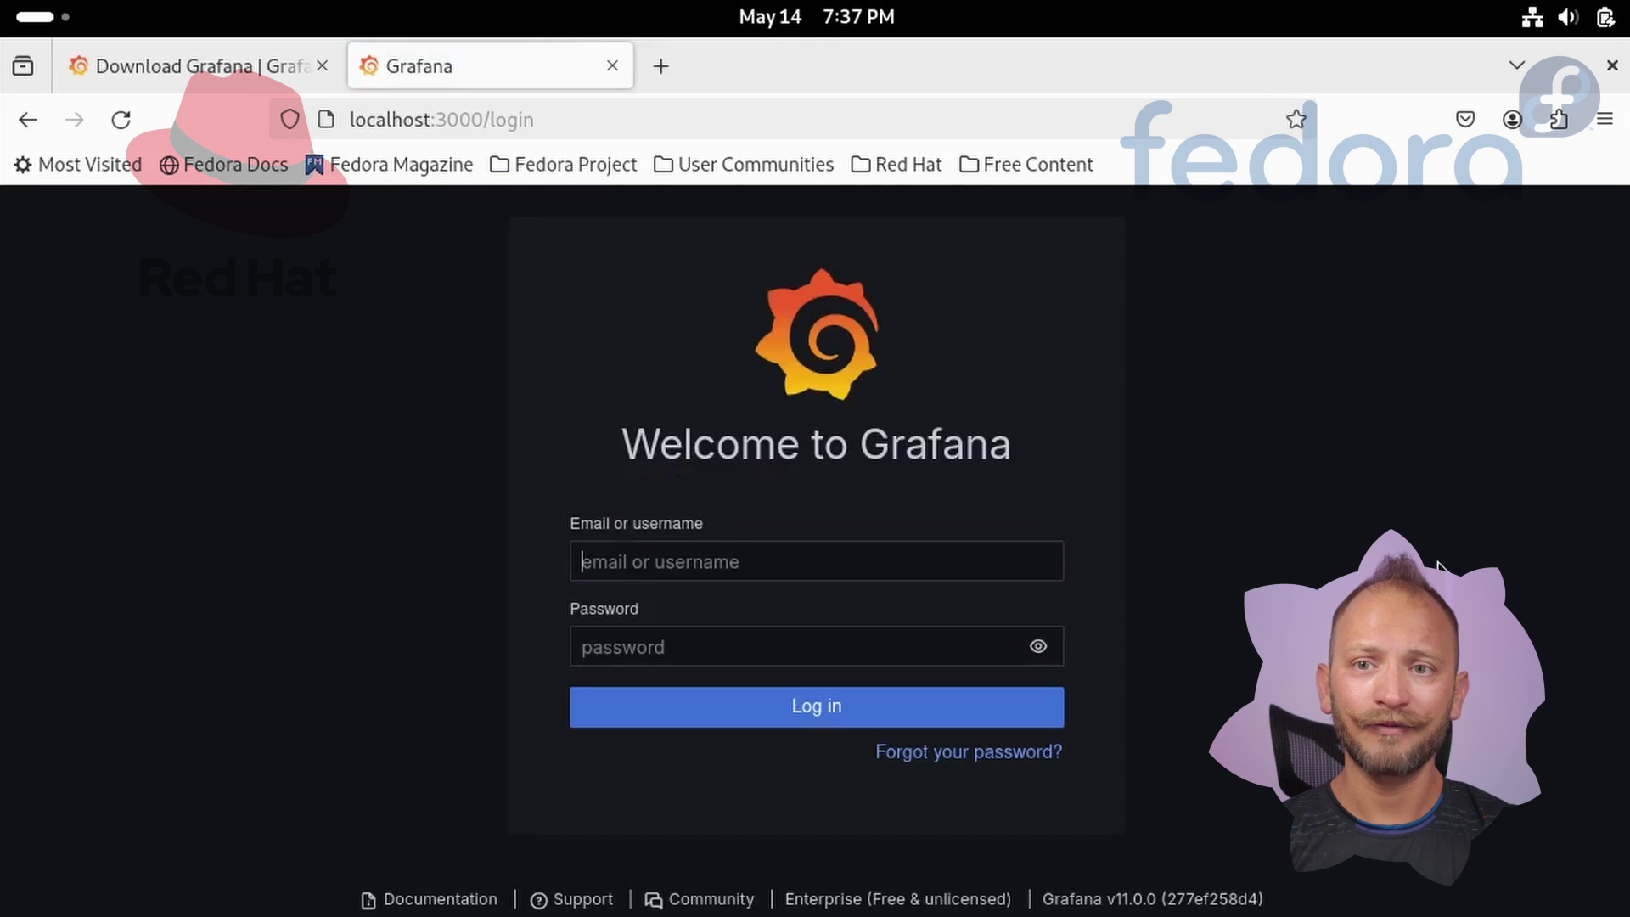
type("admin")
key("Tab")
type("admin")
left_click(968, 716)
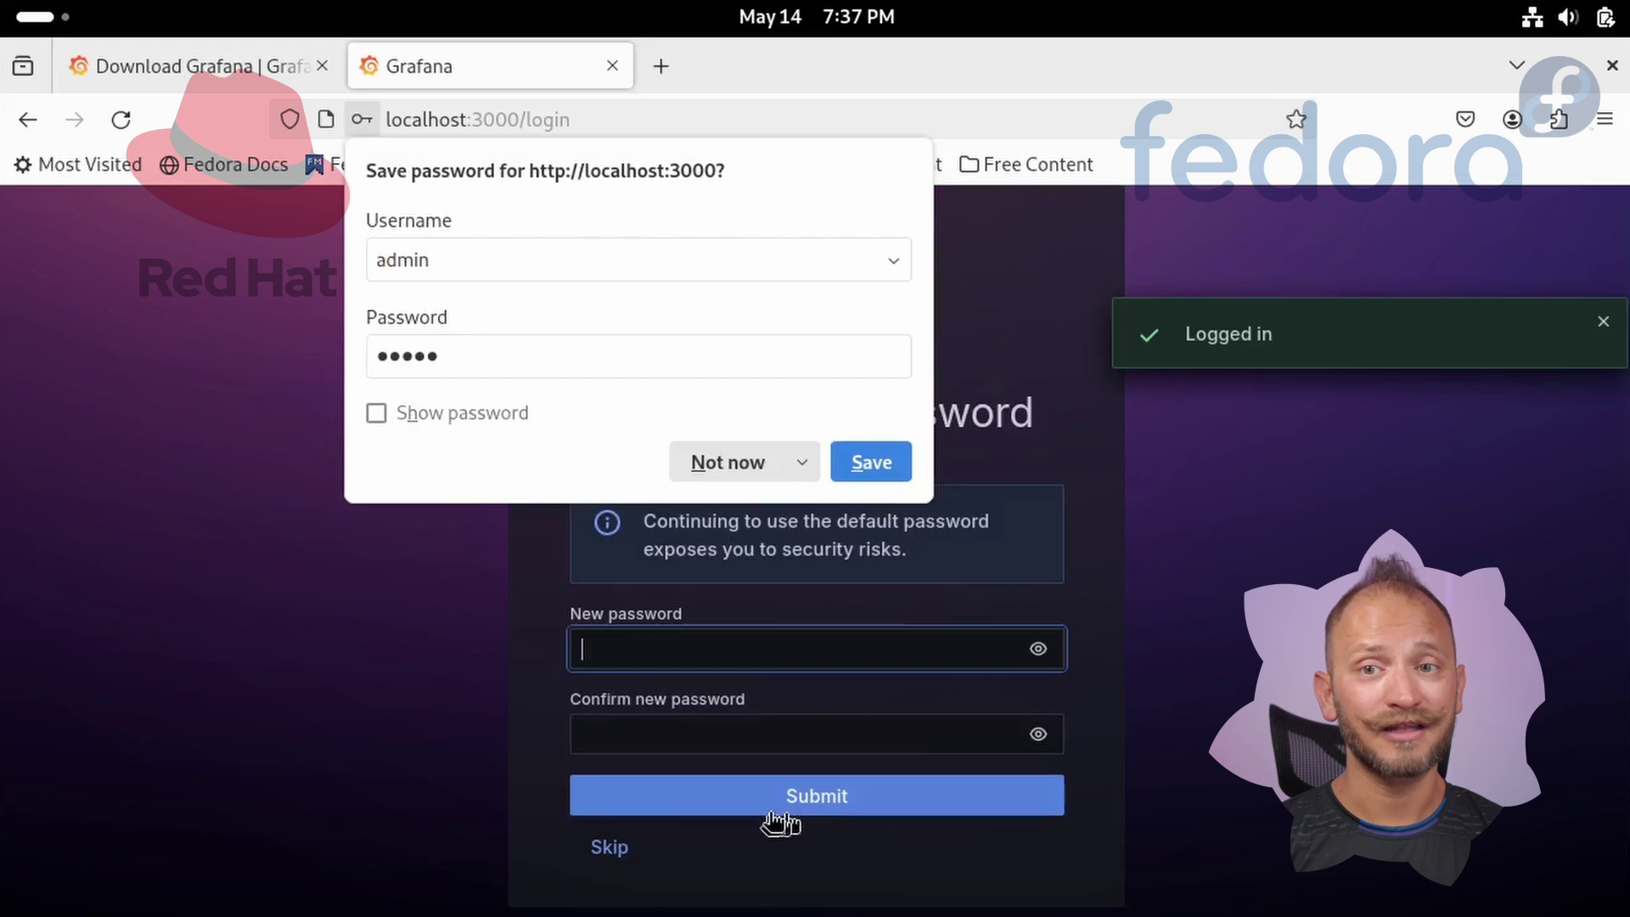
left_click(613, 856)
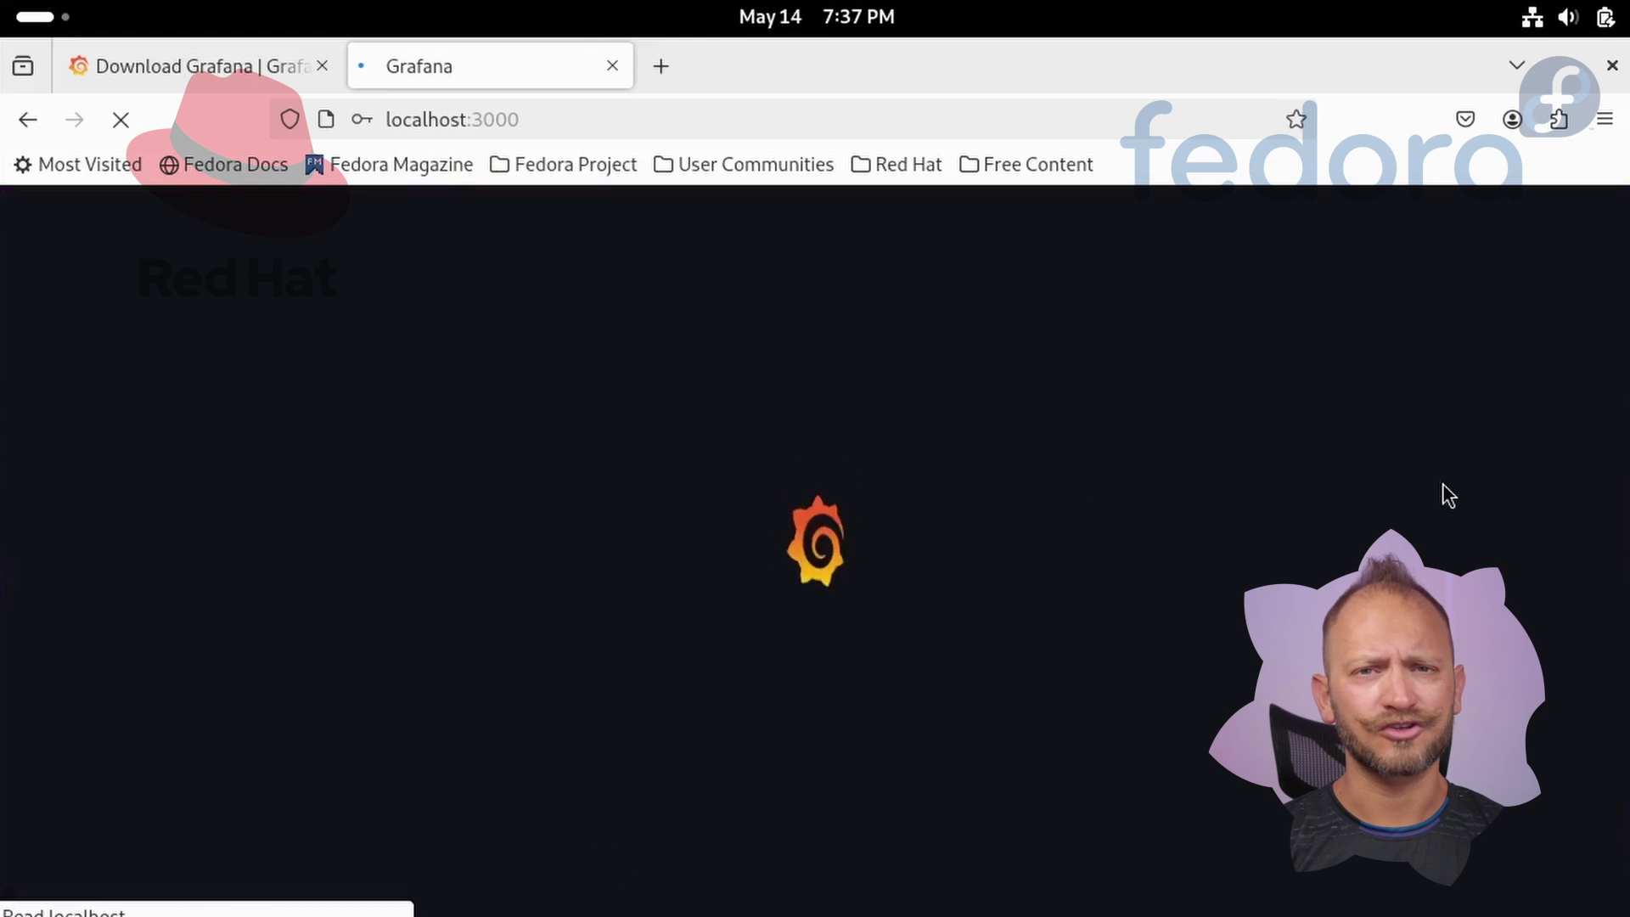